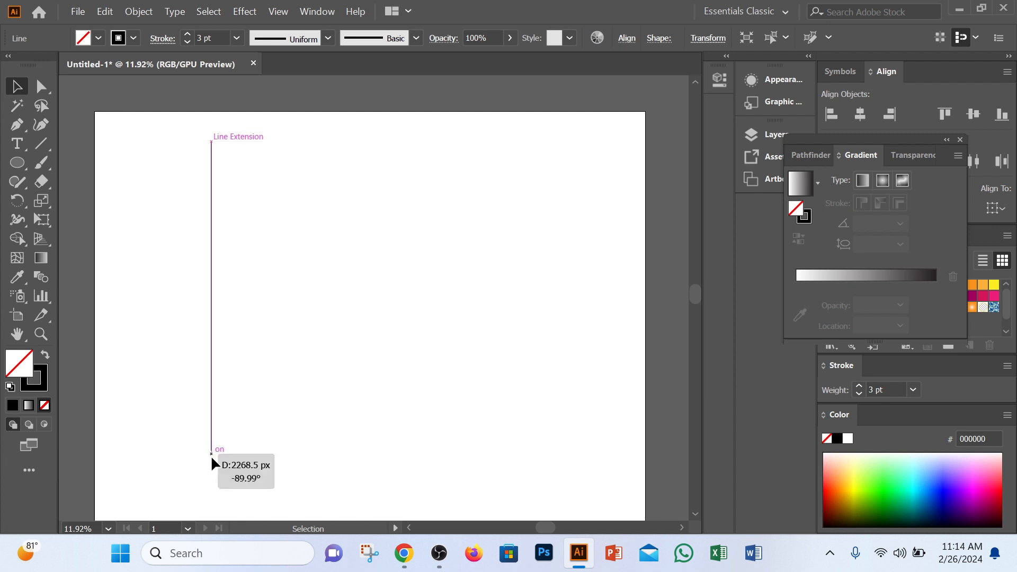
Draw a long vertical line and repeat it sideways into a row of nine evenly spaced lines
left_click_drag(211, 456, 211, 510)
left_click(268, 449)
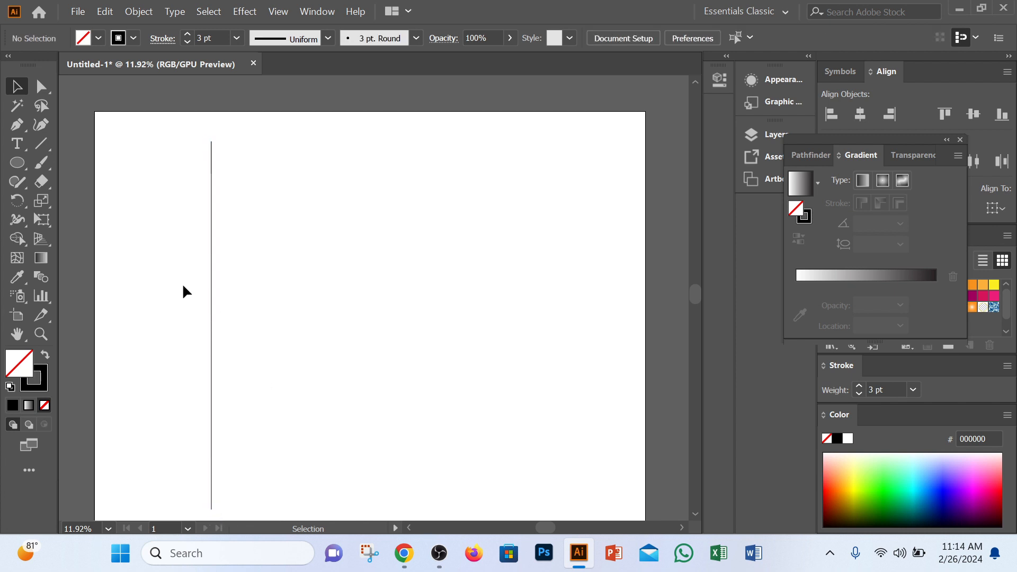
left_click_drag(210, 326, 232, 322)
key("ctrl+z")
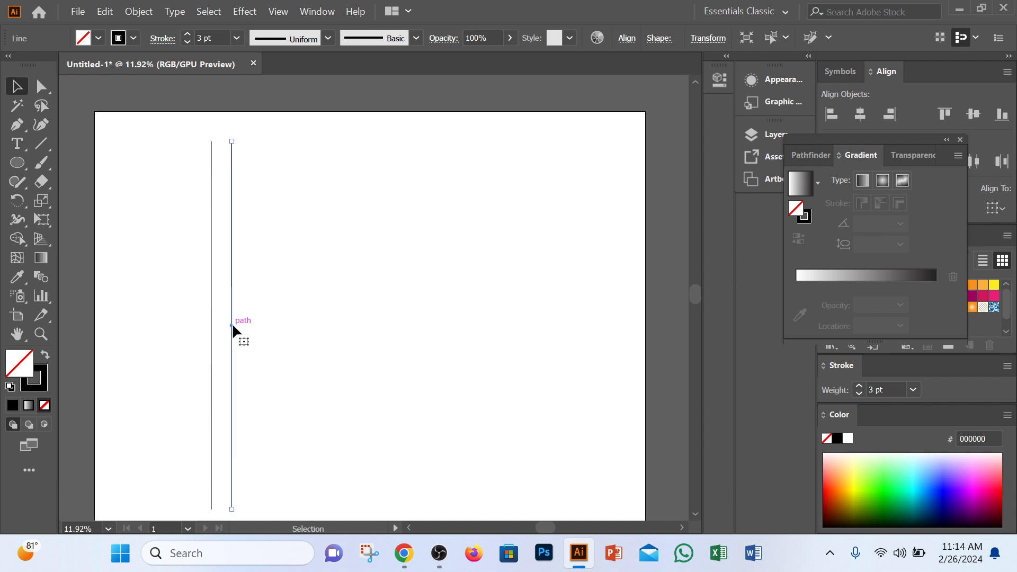
key("ctrl+d")
key("ctrl+d")
key("ctrl+d")
key("ctrl+d")
key("ctrl+d")
key("ctrl+d")
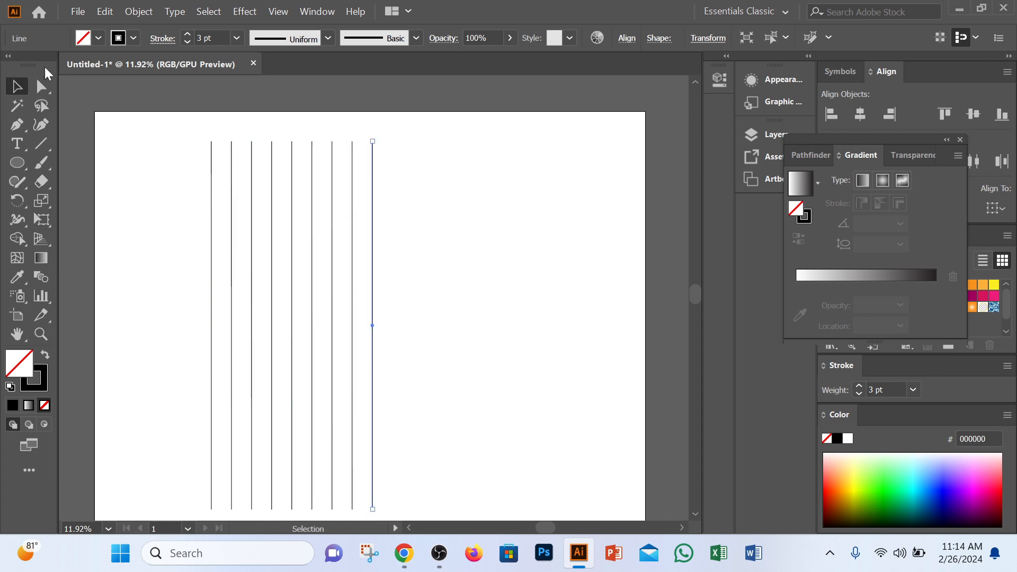
Paste a copy of the nine lines in front, rotated 90° to form a grid, and move the grid to the artboard's centre
left_click_drag(168, 224, 467, 350)
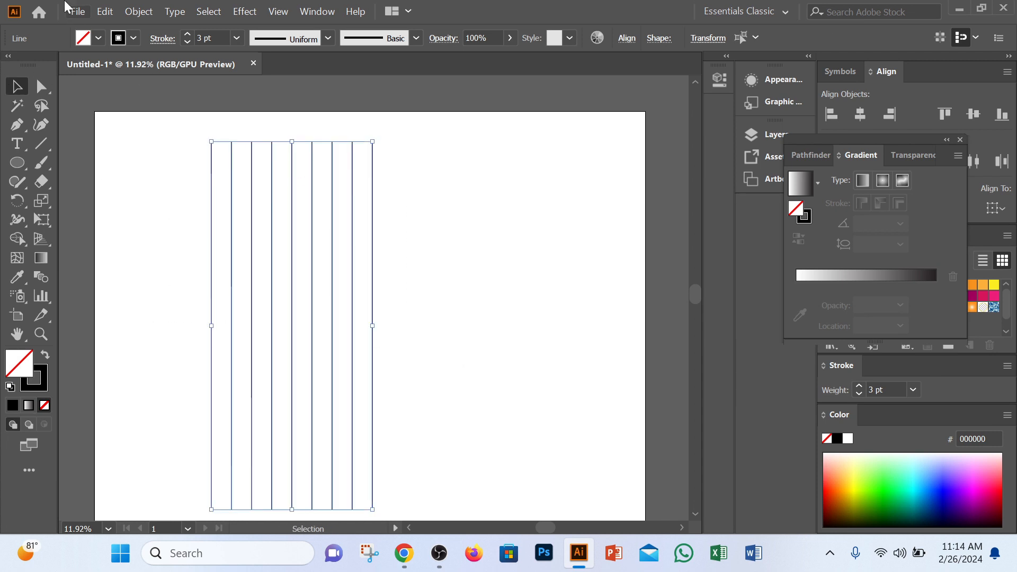
left_click(105, 12)
left_click(153, 68)
left_click(106, 12)
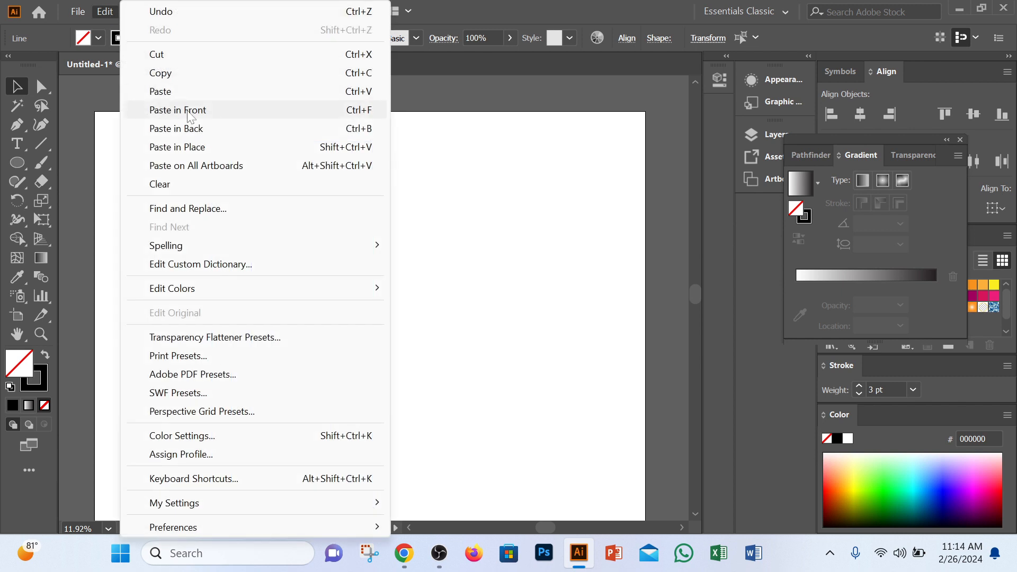
left_click(196, 112)
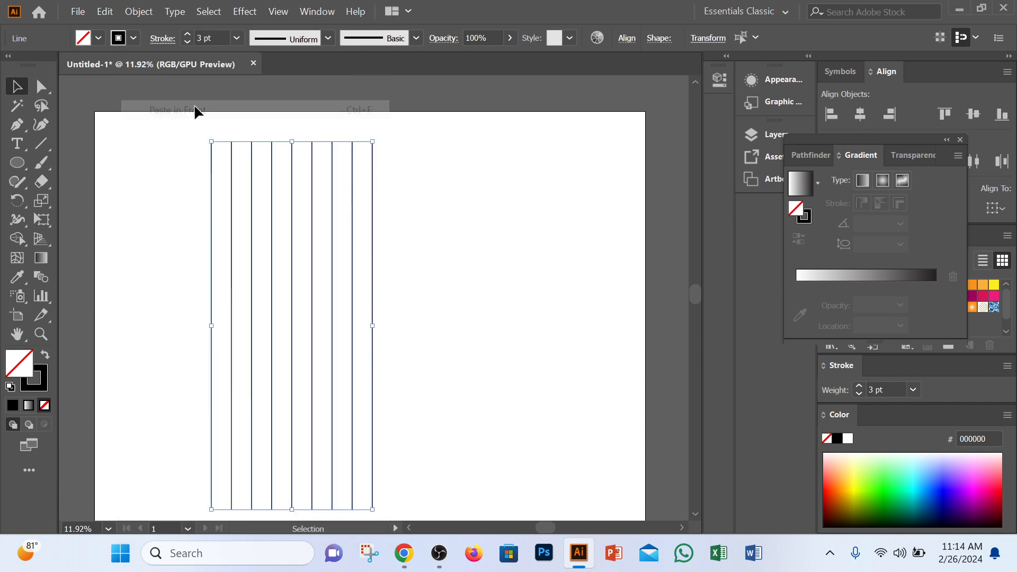
left_click_drag(374, 136, 481, 406)
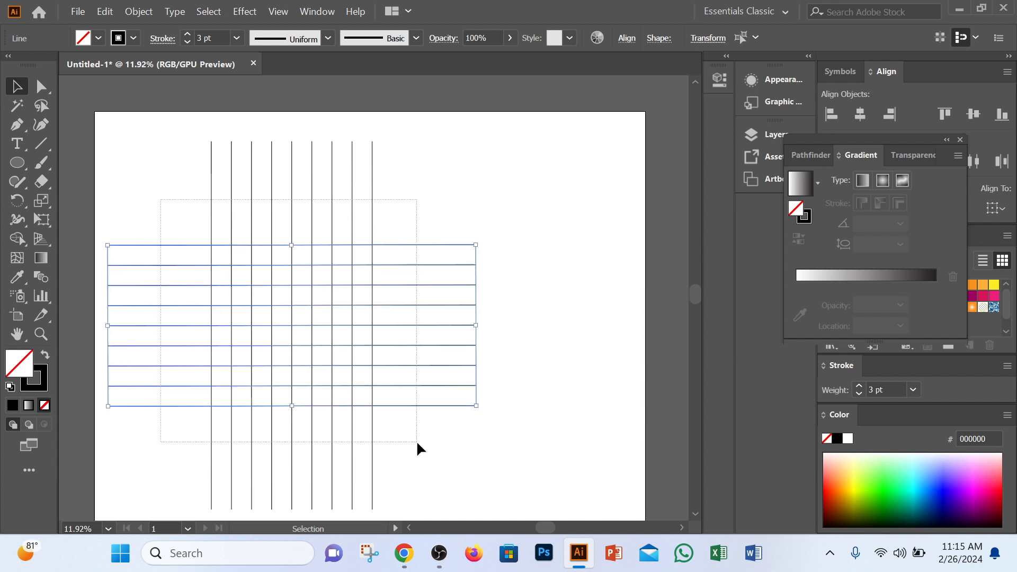
key("ctrl+a")
left_click_drag(316, 303, 402, 296)
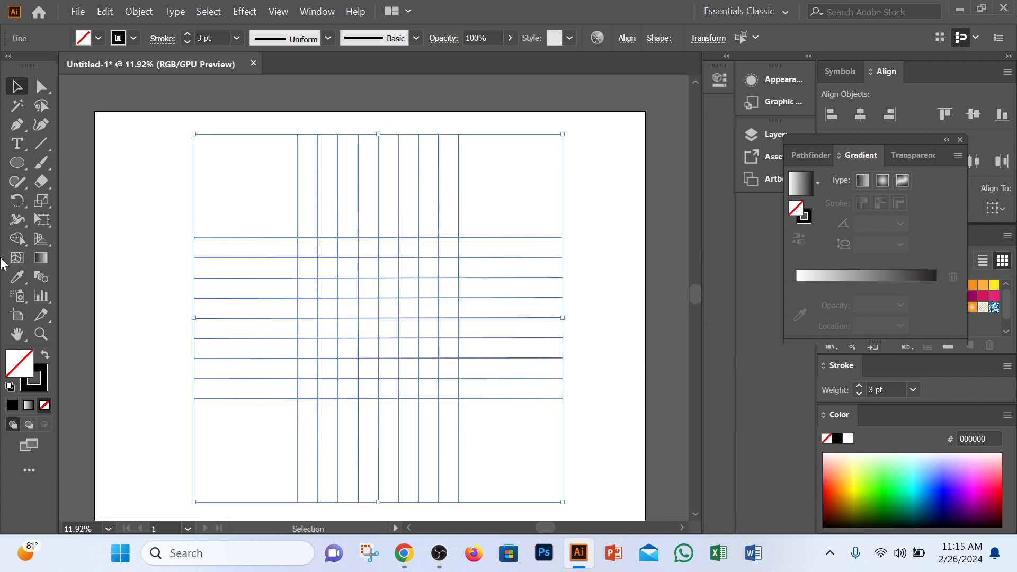
Merge grid cells with Shape Builder into black L, inverted L and two short leg shapes that form an H
left_click(16, 239)
left_click(46, 355)
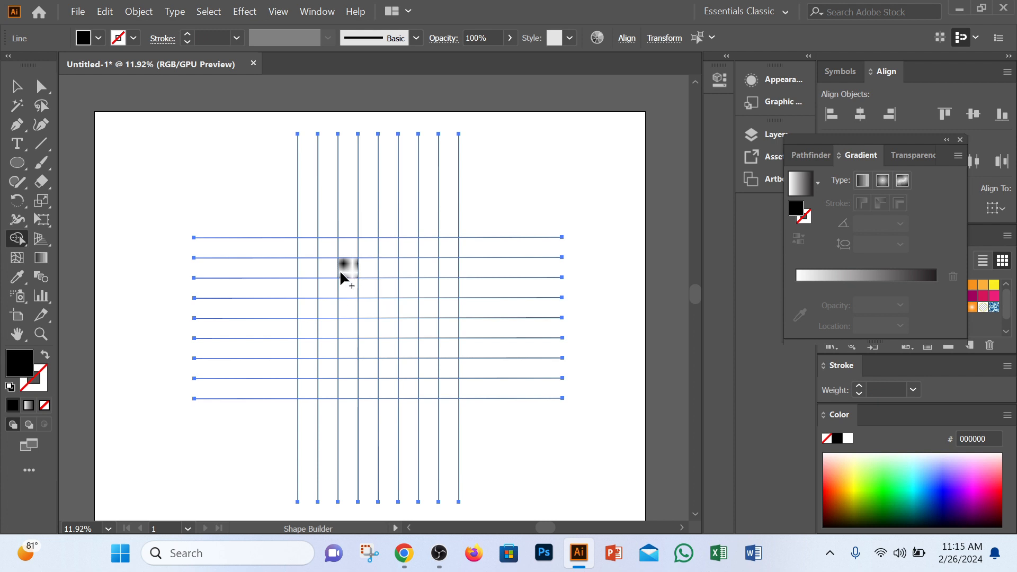
left_click_drag(350, 254, 347, 342)
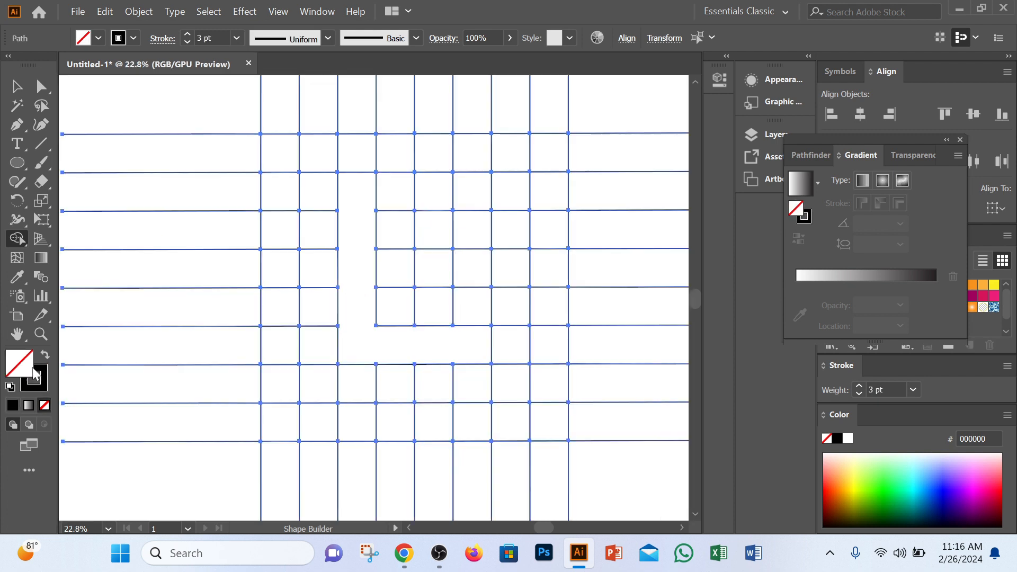
left_click_drag(408, 348, 361, 327)
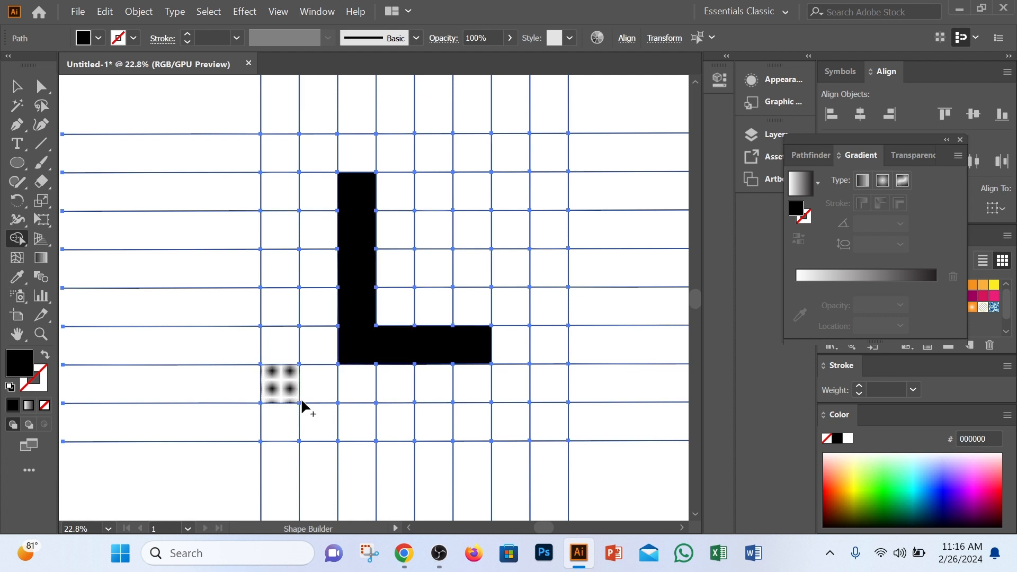
left_click_drag(358, 389, 356, 408)
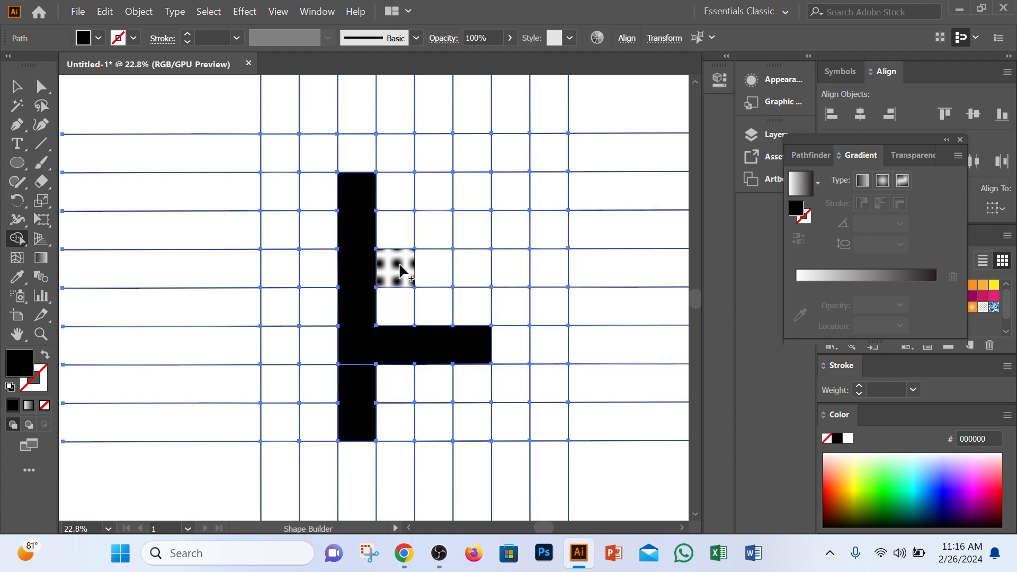
mouse_move(401, 269)
left_mouse_down()
mouse_move(459, 276)
mouse_move(508, 329)
mouse_move(513, 413)
mouse_move(509, 201)
left_mouse_up()
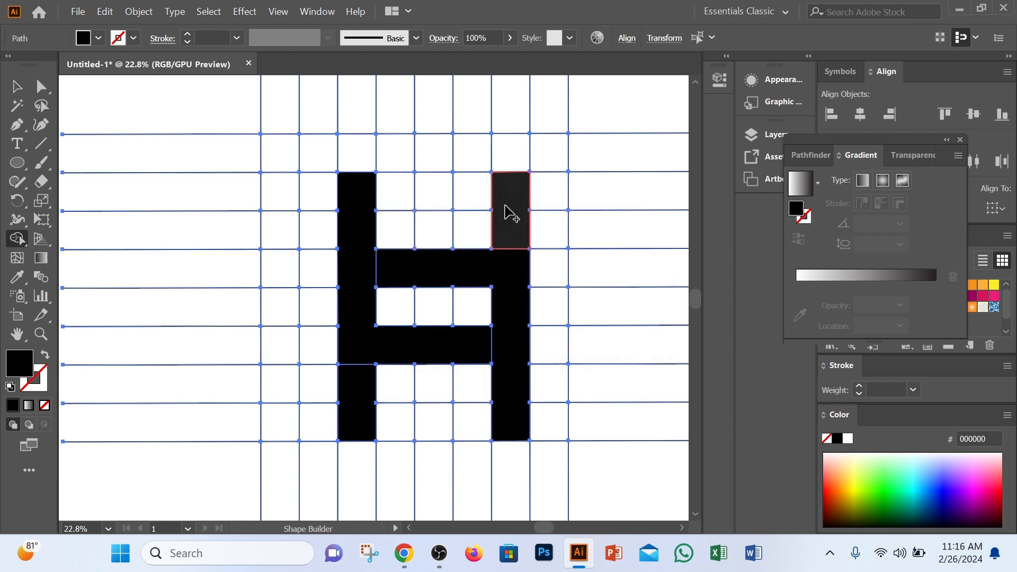
Cut the black H shapes out of the grid and paste them onto the artboard cleared of the grid lines
key("v")
left_click(79, 99)
left_click(386, 253)
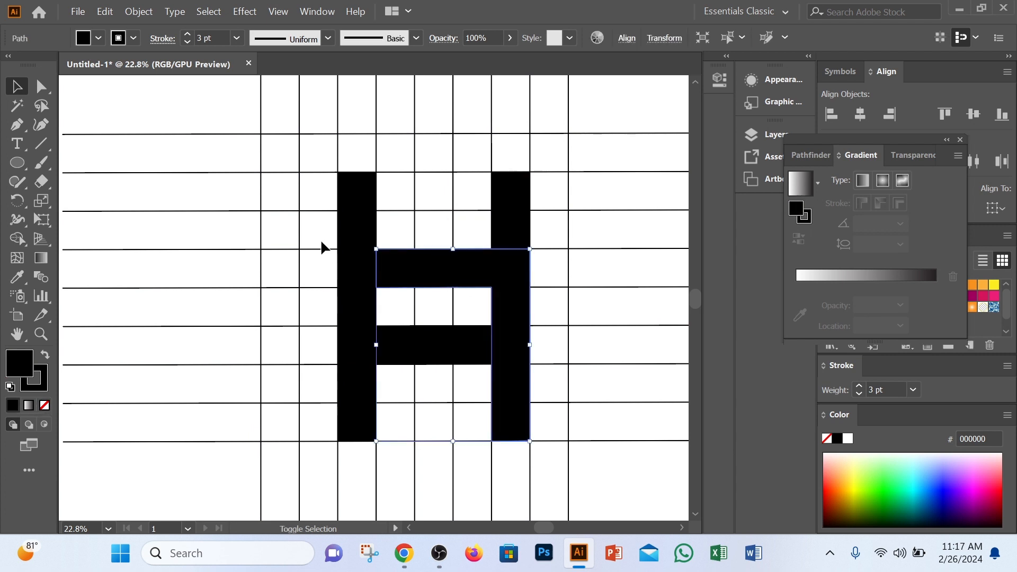
left_click(352, 233, "shift")
left_click(512, 209, "shift")
left_click(104, 12)
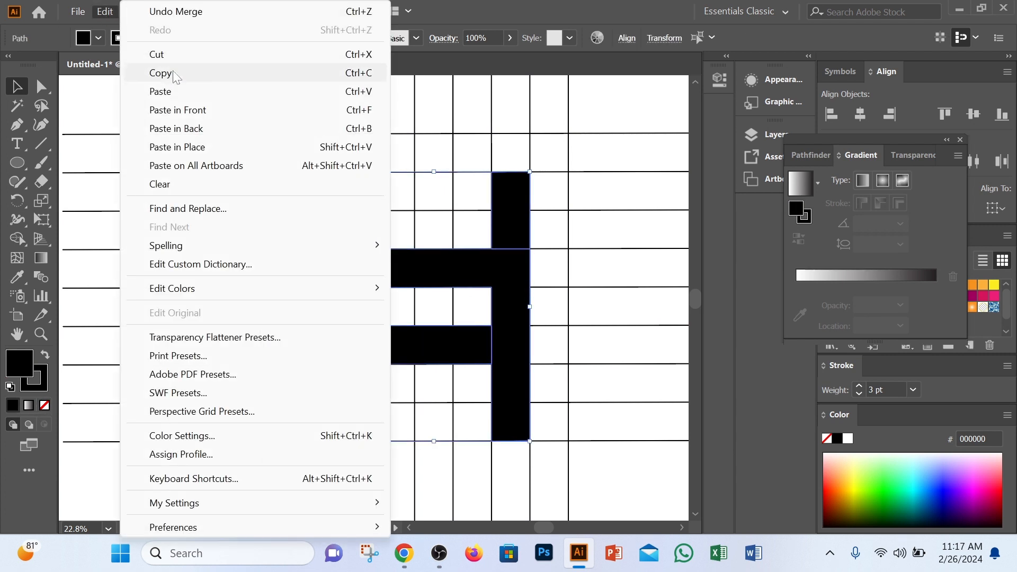
left_click(165, 55)
key("z")
left_click_drag(358, 246, 7, 62)
left_click_drag(301, 248, 351, 291)
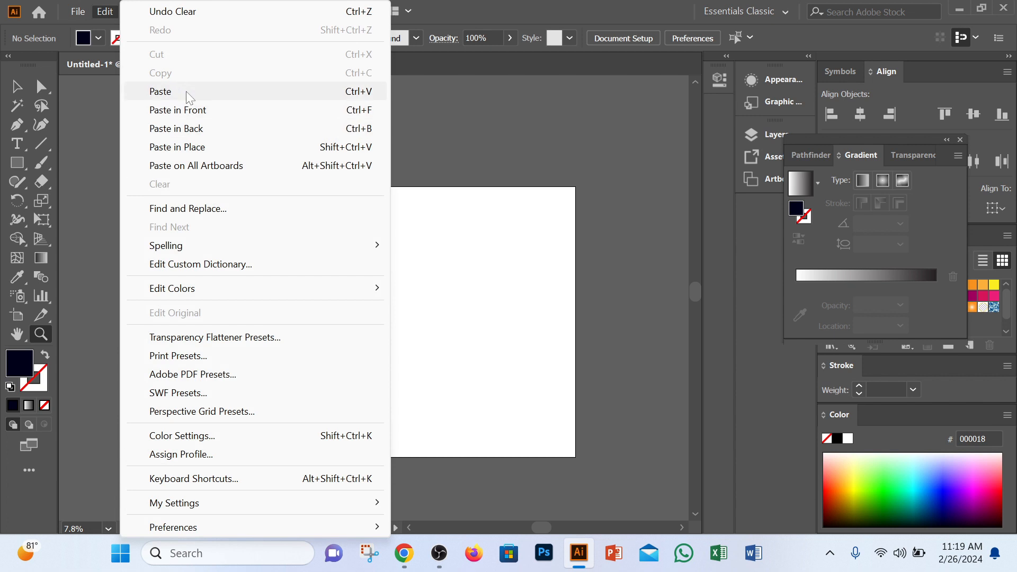
left_click(186, 90)
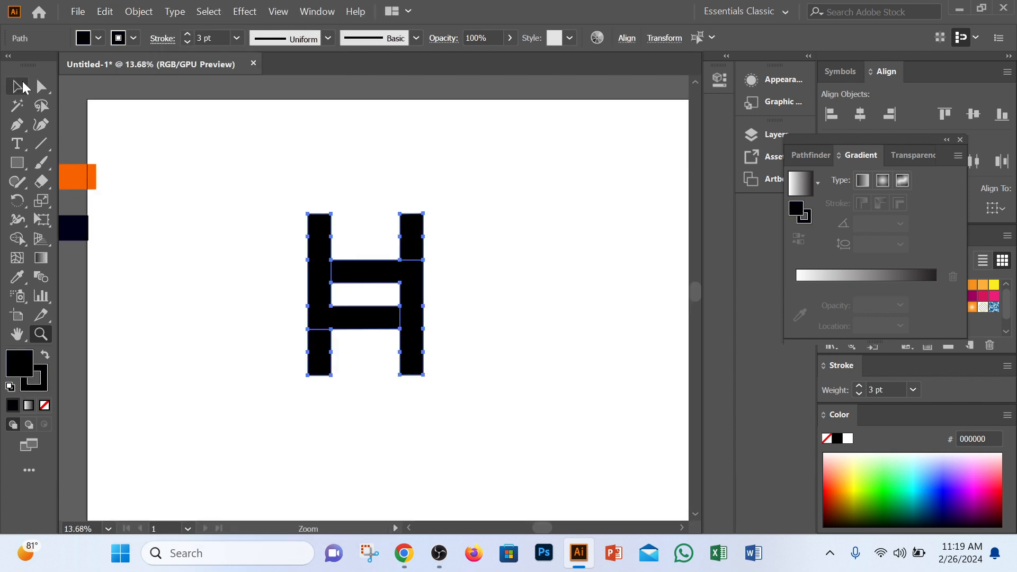
Colour the L shape navy 000018 and the inverted L orange F56200 by sampling the two colour swatches beside the artboard
left_click(23, 88)
left_click(332, 295)
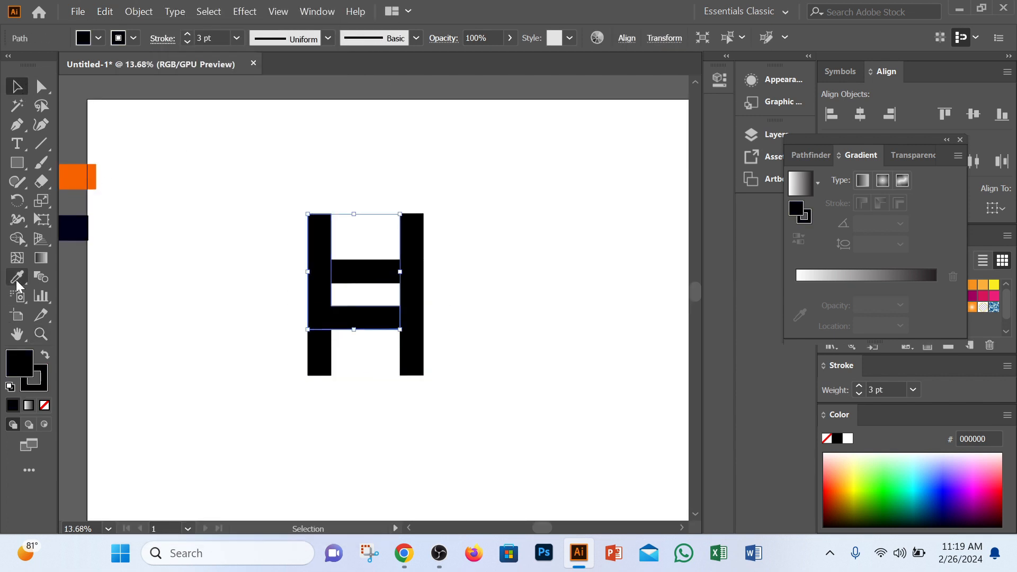
left_click(17, 284)
left_click(17, 87)
left_click(360, 273)
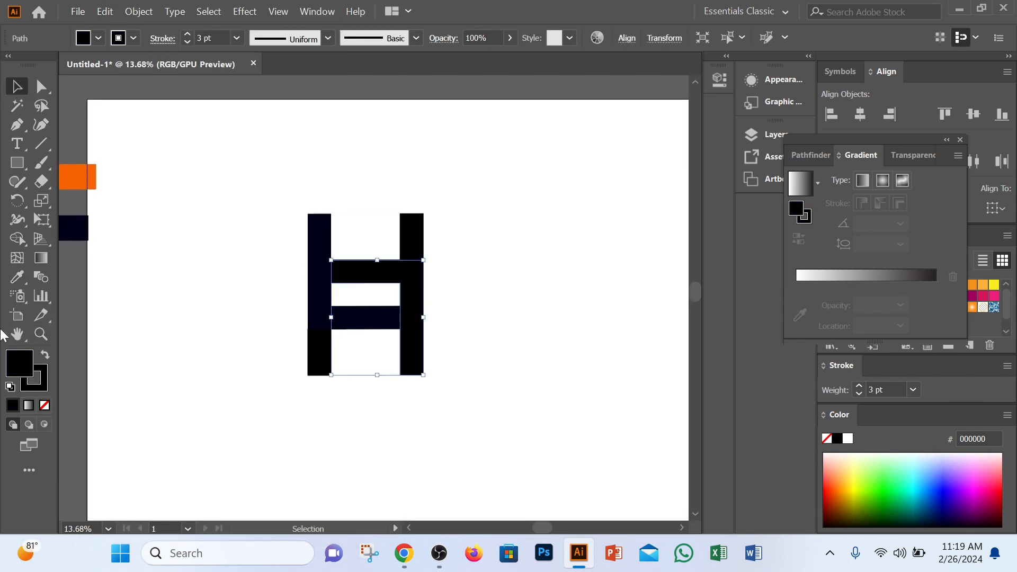
left_click(67, 169)
Colour the lower-left leg orange F56200 and the upper-right block navy 000018 with the Eyedropper
left_click(18, 87)
left_click(260, 268)
left_click(321, 357)
key("i")
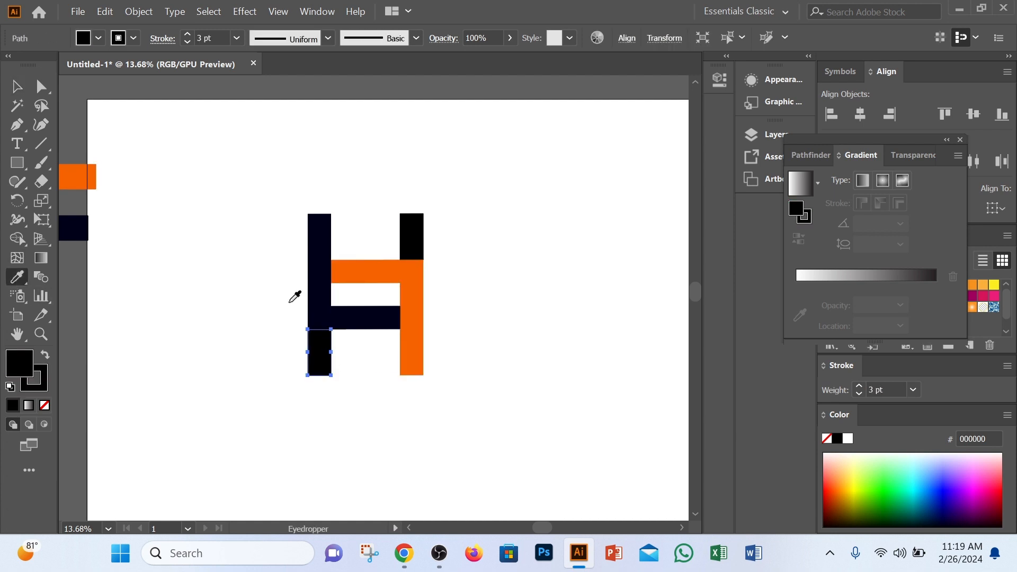
left_click(74, 176)
left_click(417, 246)
key("i")
left_click(75, 223)
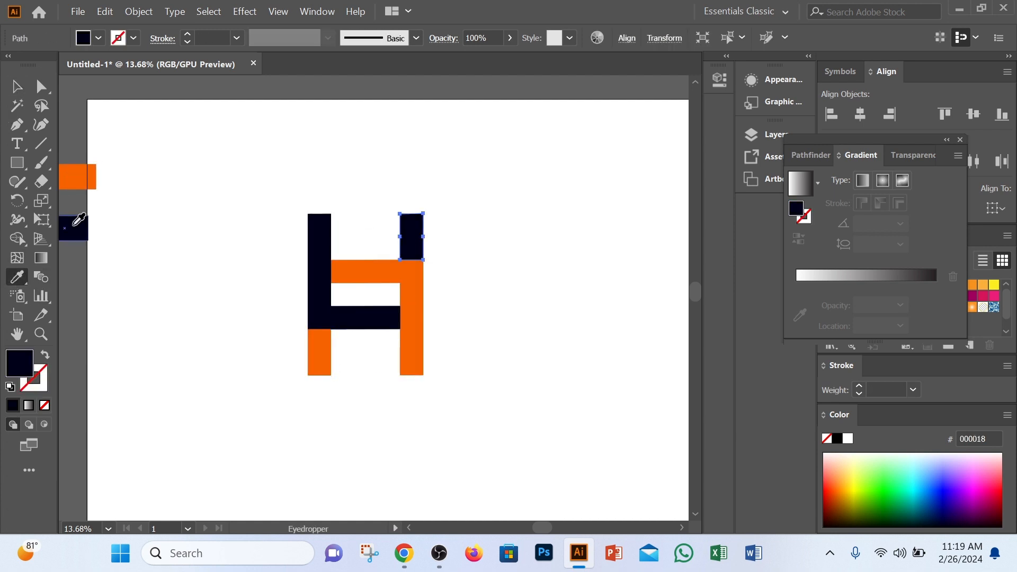
Fully round the lower-right corner of the orange leg and the upper-left corner of the upper-right navy block
left_click(320, 365)
key("a")
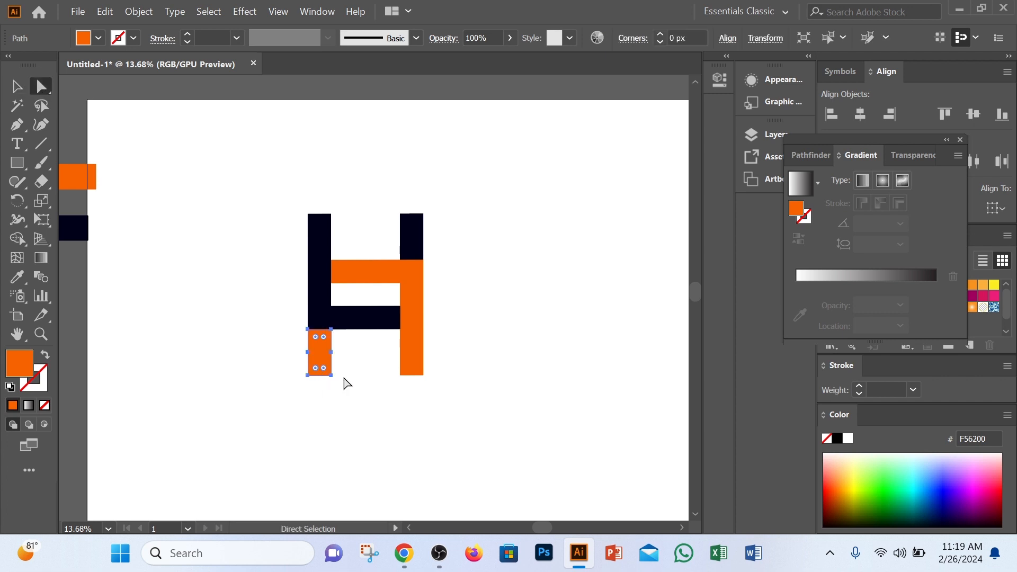
left_click(325, 369)
left_click_drag(323, 368, 426, 363)
left_click(408, 222)
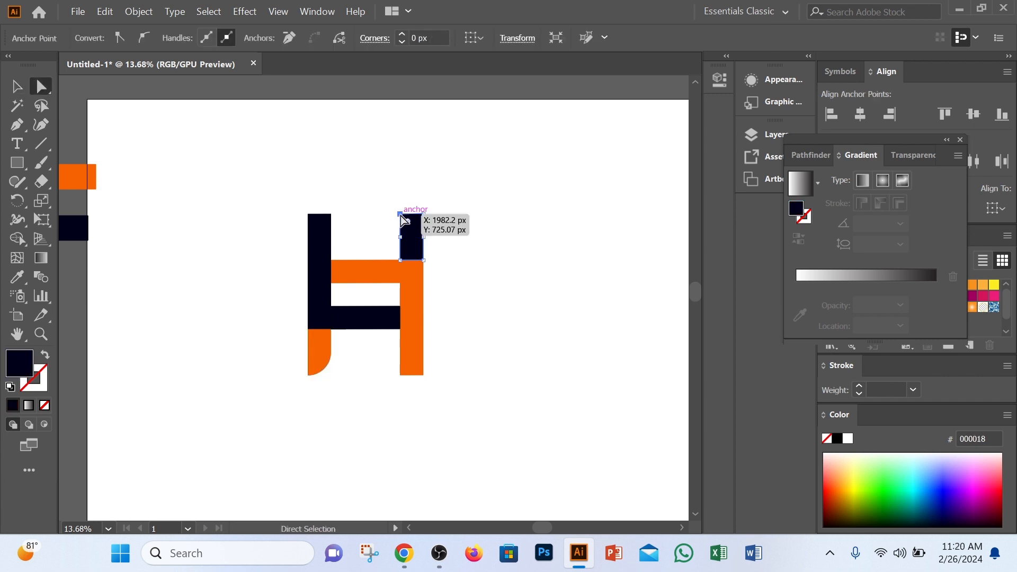
left_click_drag(404, 219, 506, 310)
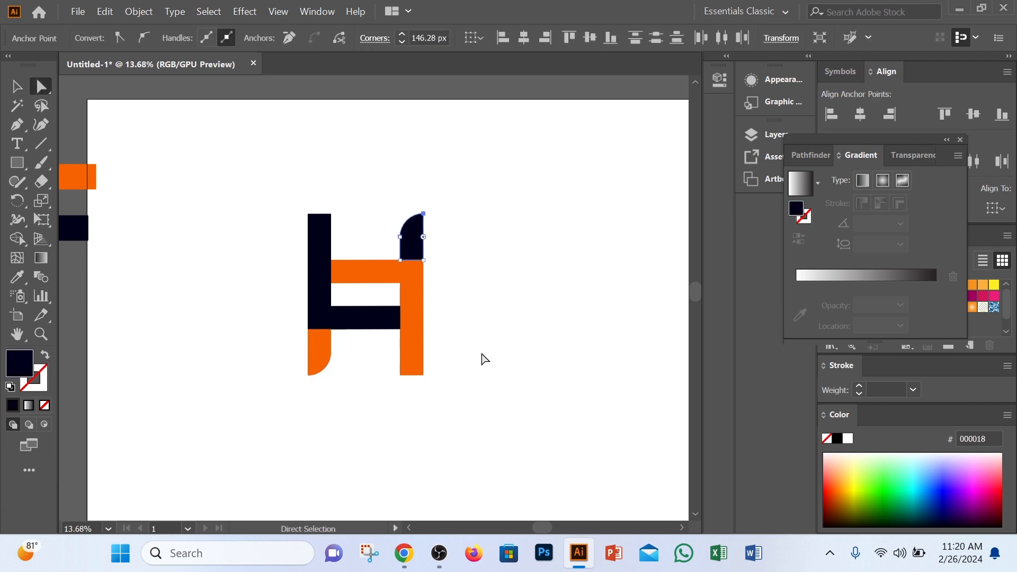
Fully round the upper-right corner of the navy L and the lower-left corner of the orange inverted L
left_click(320, 225)
left_click_drag(320, 225, 350, 326)
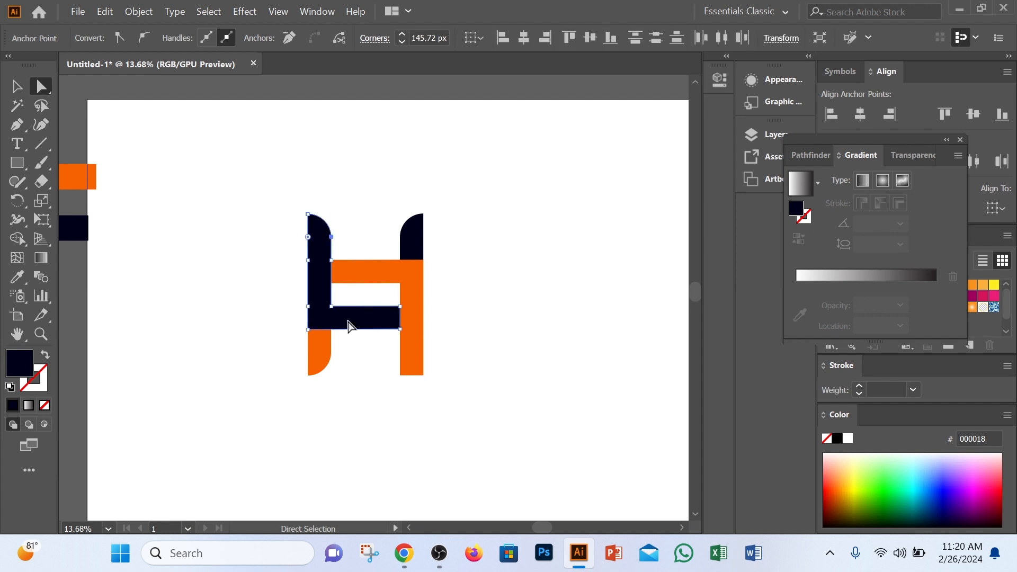
left_click(403, 377)
left_click_drag(404, 373, 506, 310)
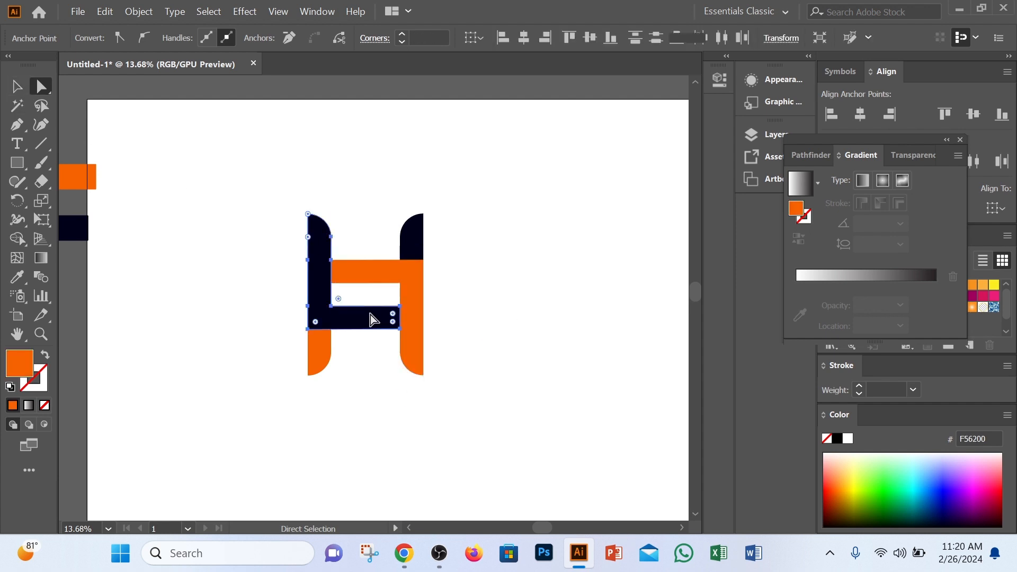
Round the free end of the navy L's horizontal bar and select both corner points at the orange bar's inner end
left_click(399, 306)
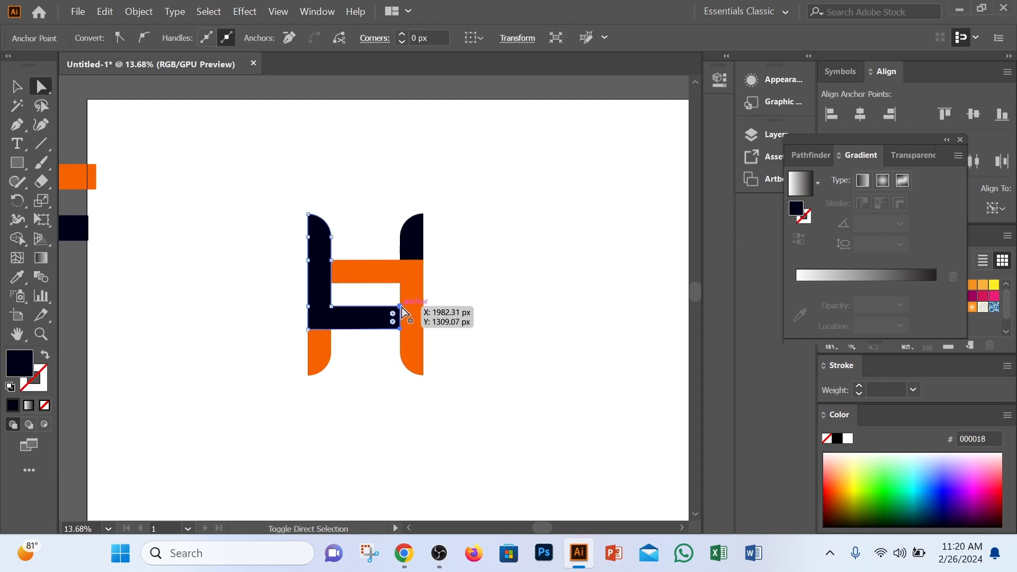
left_click_drag(393, 314, 372, 324)
left_click(352, 272)
left_click(331, 261)
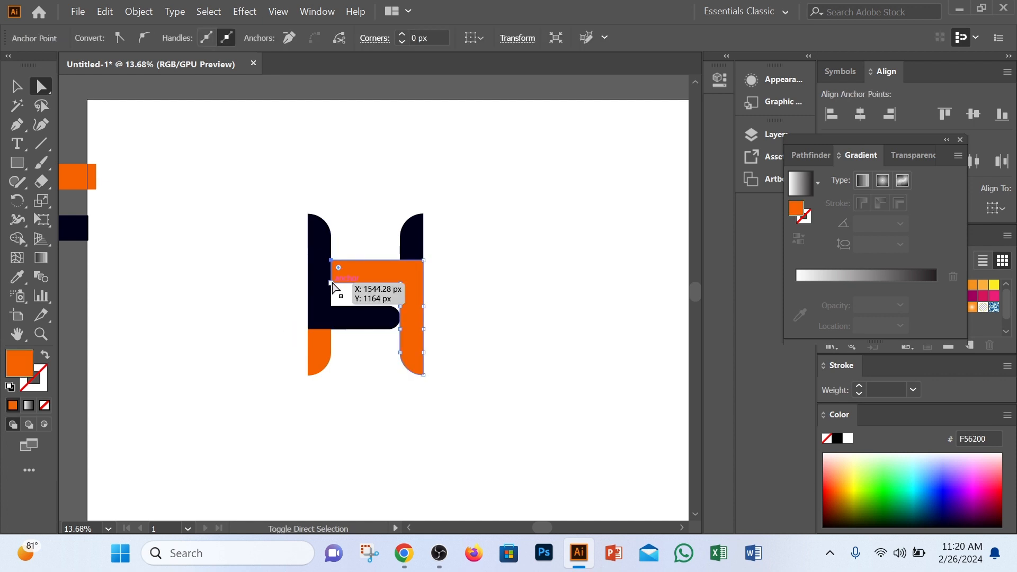
left_click(330, 283, "shift")
left_click(14, 91)
Duplicate the orange leg upward over the navy L's rounded corner and merge the two orange pieces with Shape Builder
left_click(512, 296)
key("z")
left_click_drag(512, 297, 64, 116)
left_click_drag(370, 322, 473, 388)
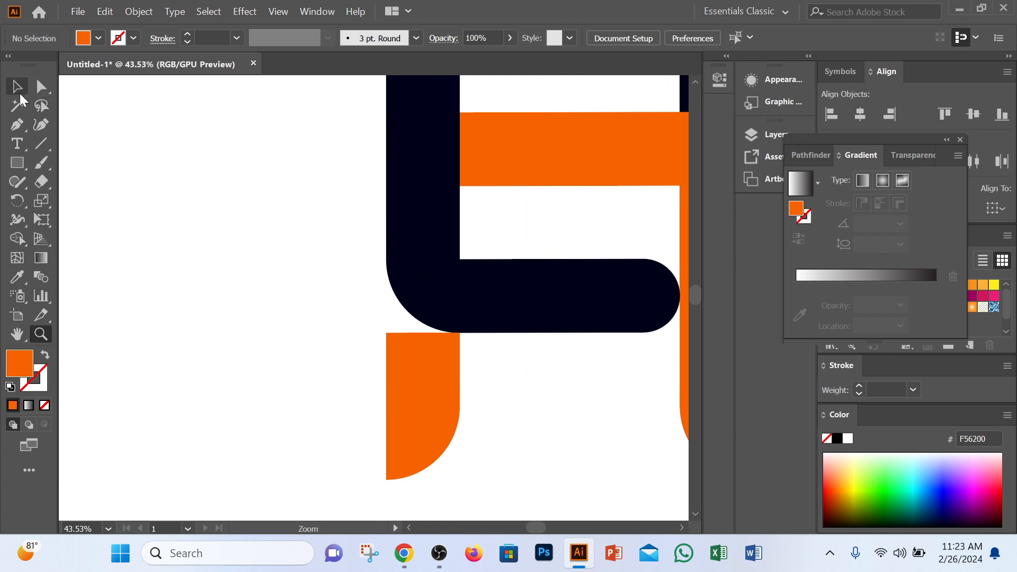
left_click_drag(433, 391, 436, 317)
left_click_drag(277, 234, 510, 439)
key("shift+m")
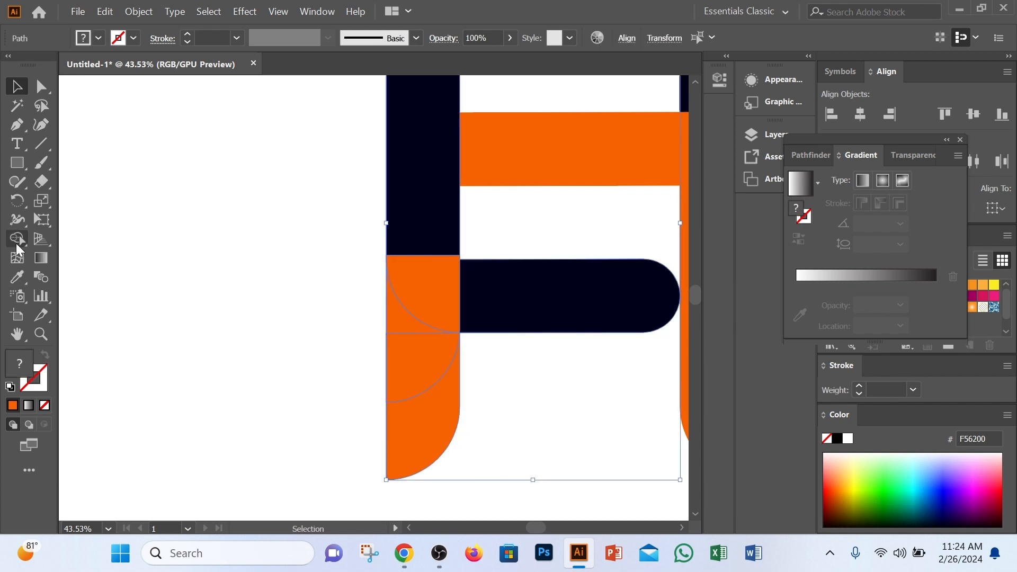
mouse_move(433, 408)
left_mouse_down()
mouse_move(389, 317)
mouse_move(418, 380)
left_mouse_up()
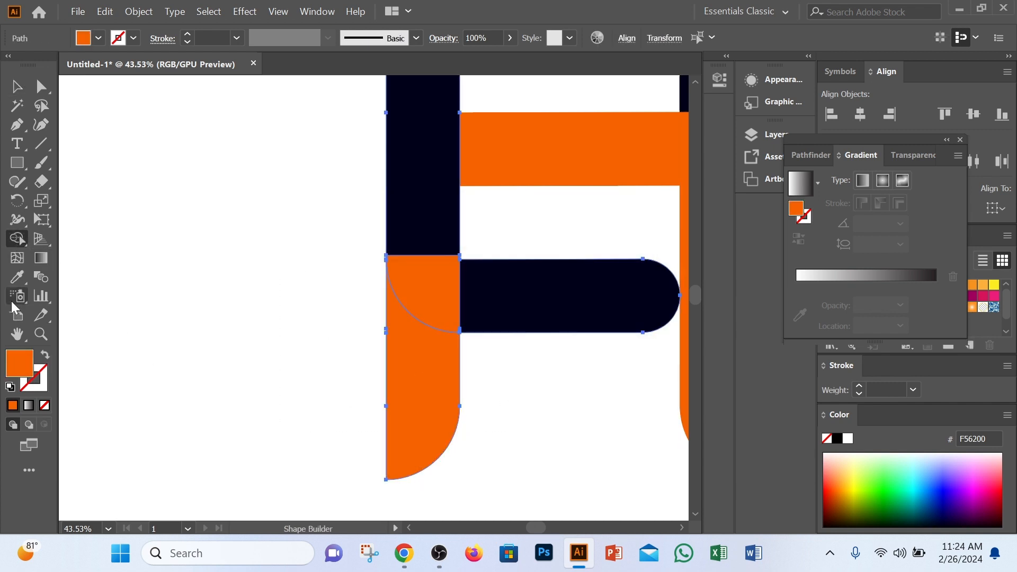
Sample the navy and merge the overlapping regions into the navy L with Shape Builder, leaving orange below its curved corner
left_click(18, 277)
left_click(476, 298)
key("ctrl+z")
left_click(17, 238)
left_click_drag(411, 250, 519, 303)
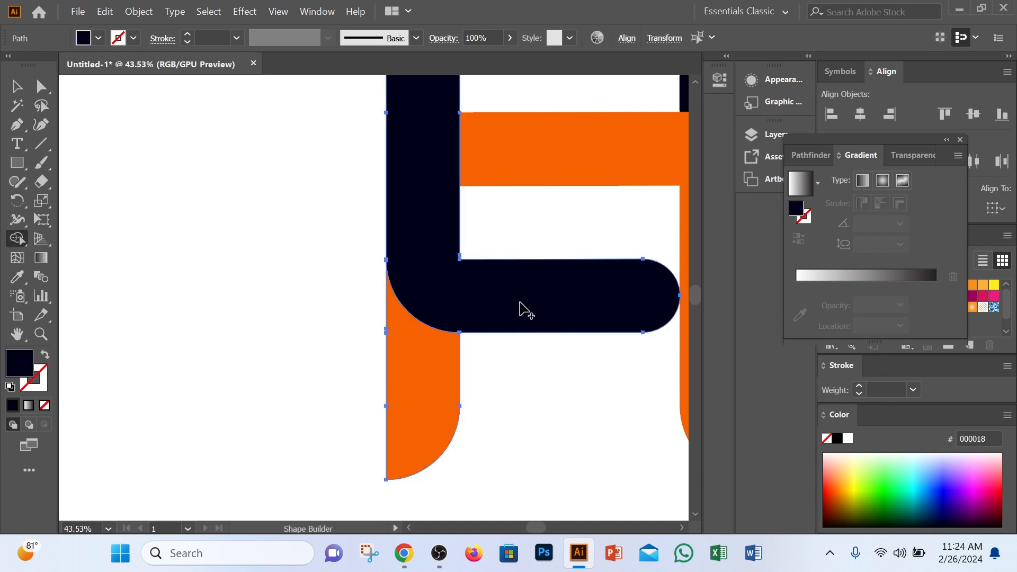
left_click(14, 86)
left_click(156, 257)
Extend the upper-right navy block down to the orange inverted L's curved corner and merge its navy regions with Shape Builder
left_click_drag(377, 242, 163, 329)
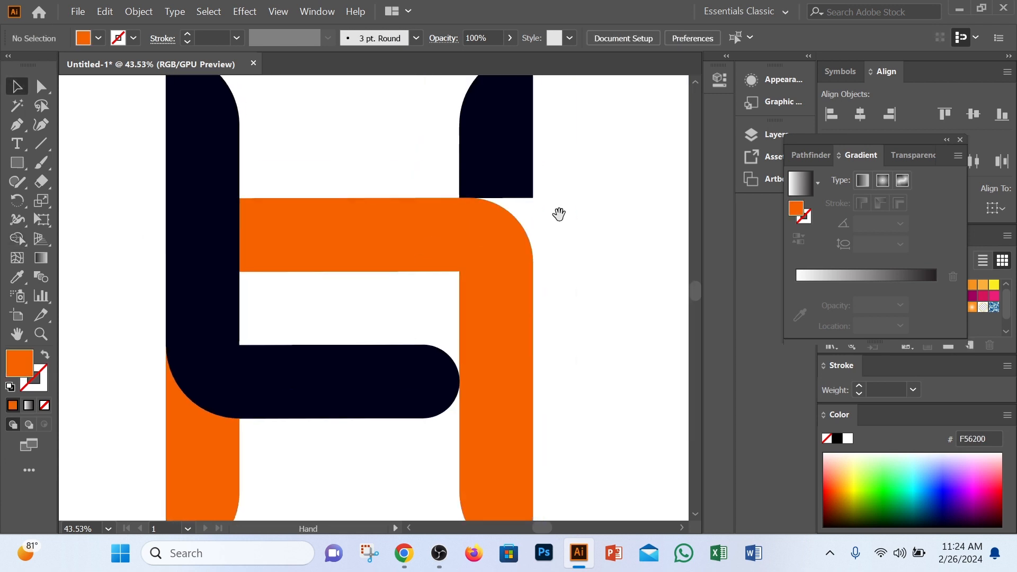
left_click_drag(558, 214, 536, 249)
mouse_move(506, 204)
left_mouse_down()
mouse_move(490, 229)
mouse_move(490, 275)
mouse_move(424, 372)
left_mouse_up()
left_click(17, 237)
left_click_drag(460, 150, 493, 238)
Sample the orange and merge the corner regions with the horizontal and vertical bars of the orange inverted L using Shape Builder
left_click(256, 264)
key("ctrl+z")
left_click(17, 238)
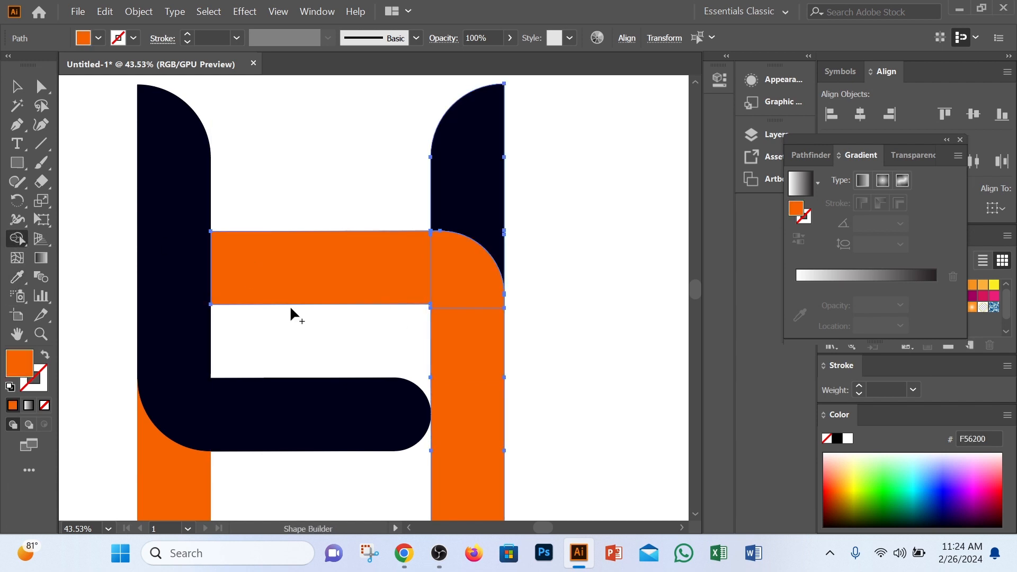
left_click_drag(460, 330, 403, 300)
left_click_drag(444, 302, 266, 324)
key("v")
left_click(268, 257)
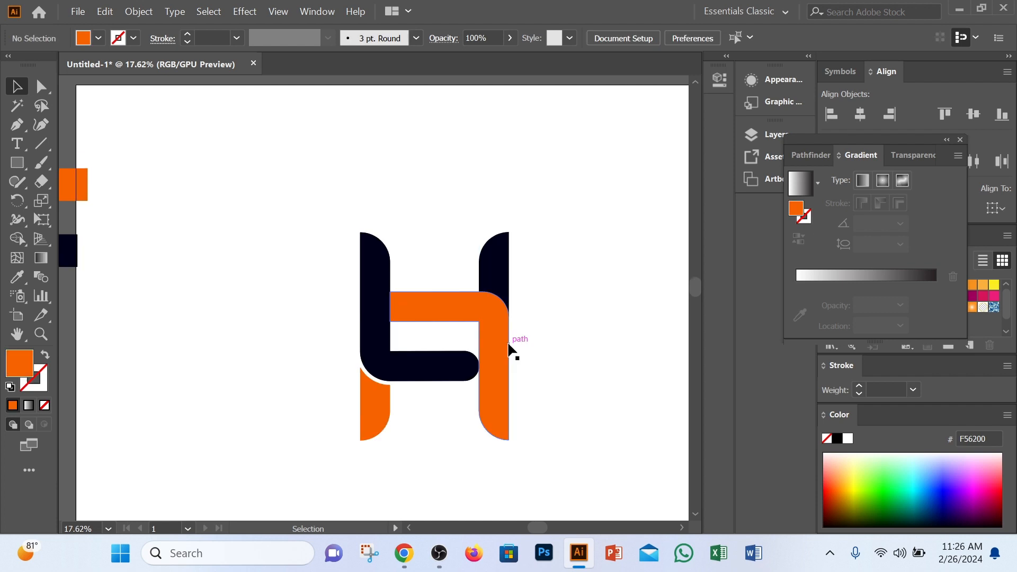
Create a 20 px offset path around the orange inverted L
left_click(508, 350)
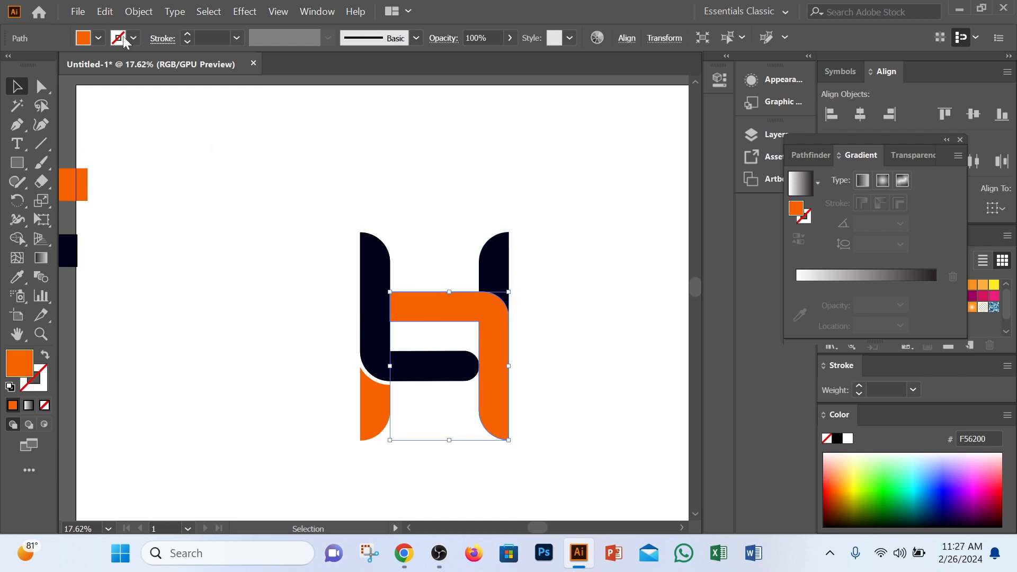
left_click(122, 12)
mouse_move(199, 406)
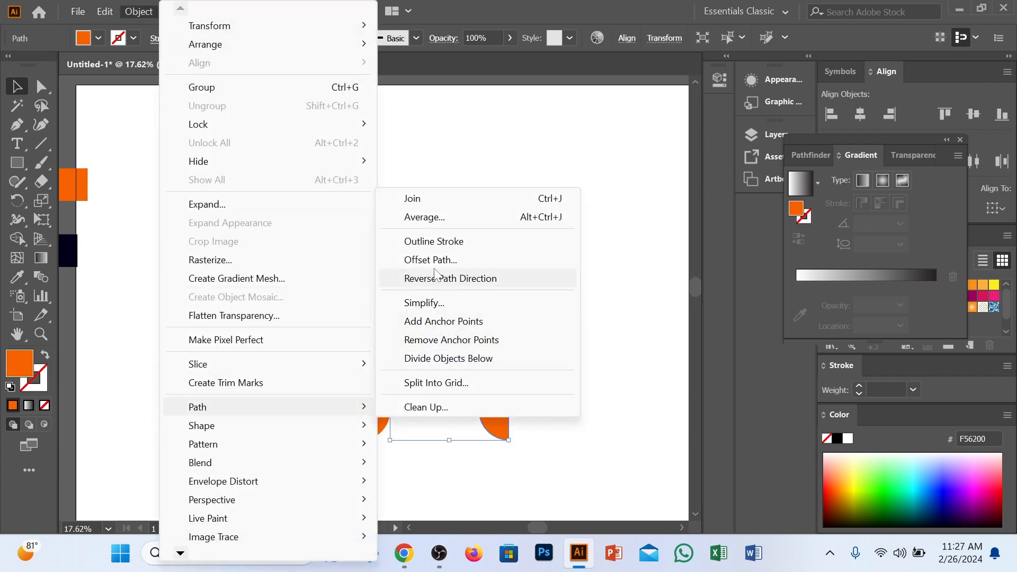
left_click(433, 259)
left_click(671, 309)
Remove the orange offset outline with Shape Builder, cutting a gap between the upper-right navy block and the orange curved corner
left_click(517, 335, "shift")
left_click(17, 238)
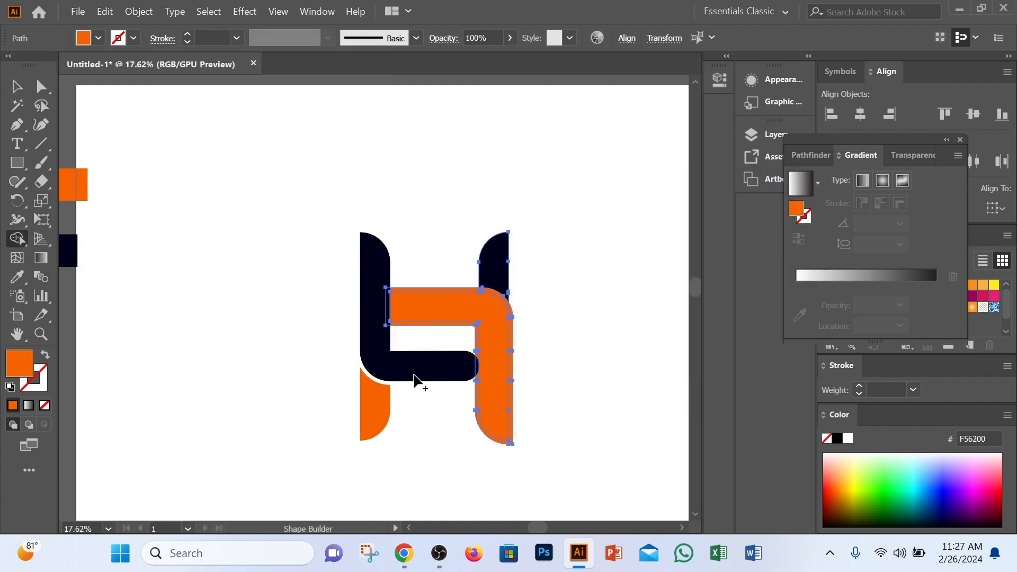
left_click_drag(474, 401, 505, 365)
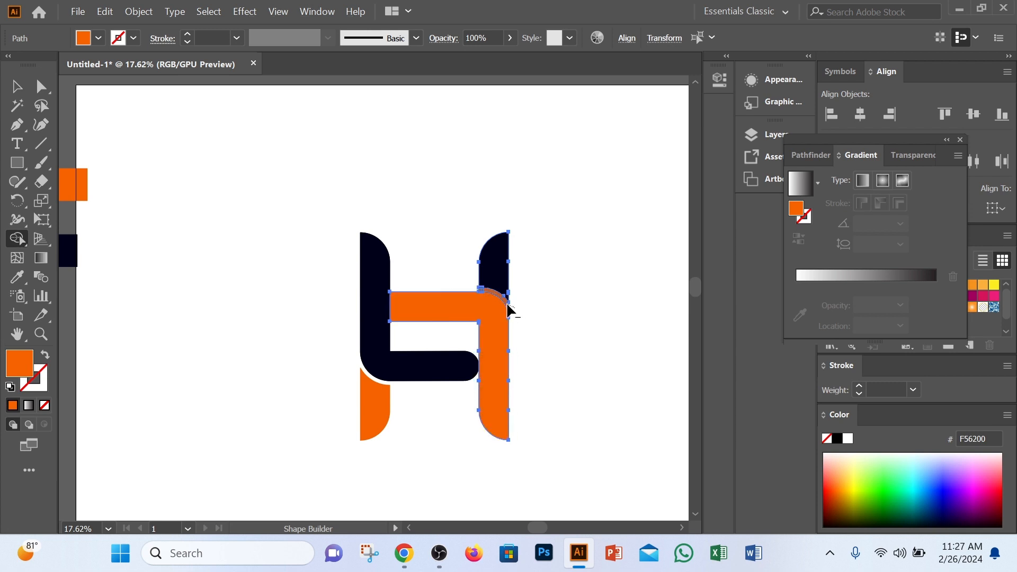
left_click(18, 86)
left_click(152, 179)
Try an 8 px offset path around the navy L
key("z")
left_click_drag(418, 356, 463, 382)
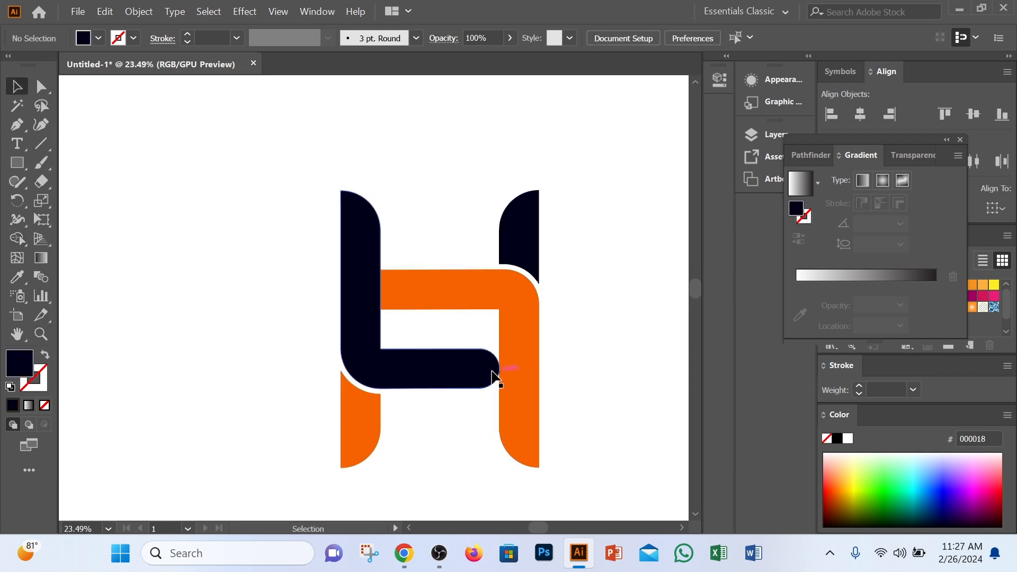
left_click(493, 376)
left_click(139, 11)
mouse_move(170, 408)
left_click(517, 255)
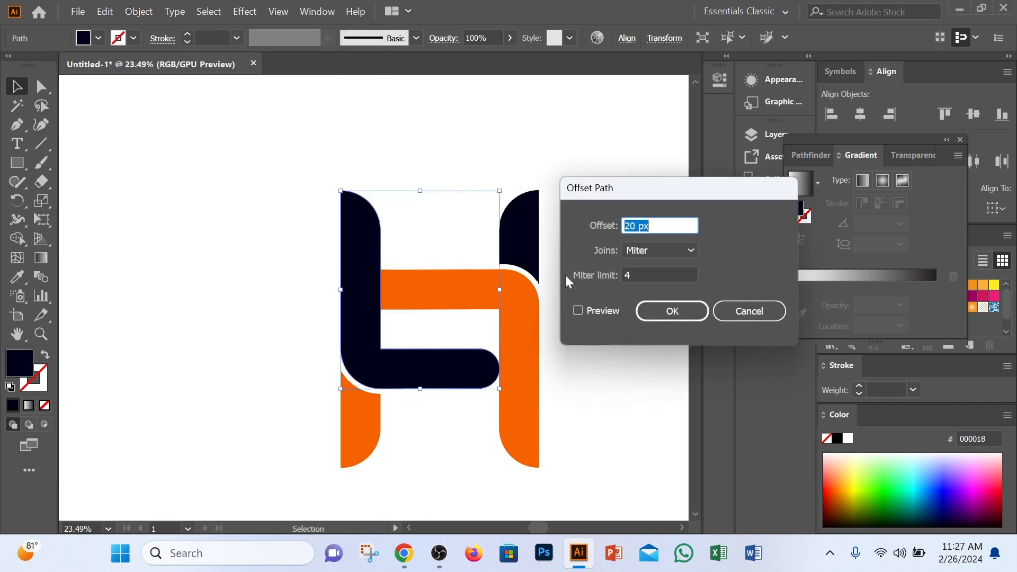
type("8")
left_click(656, 307)
Try trimming the navy offset against the orange inverted L with Shape Builder, and undo the trim and the offset
left_click_drag(463, 449, 526, 301)
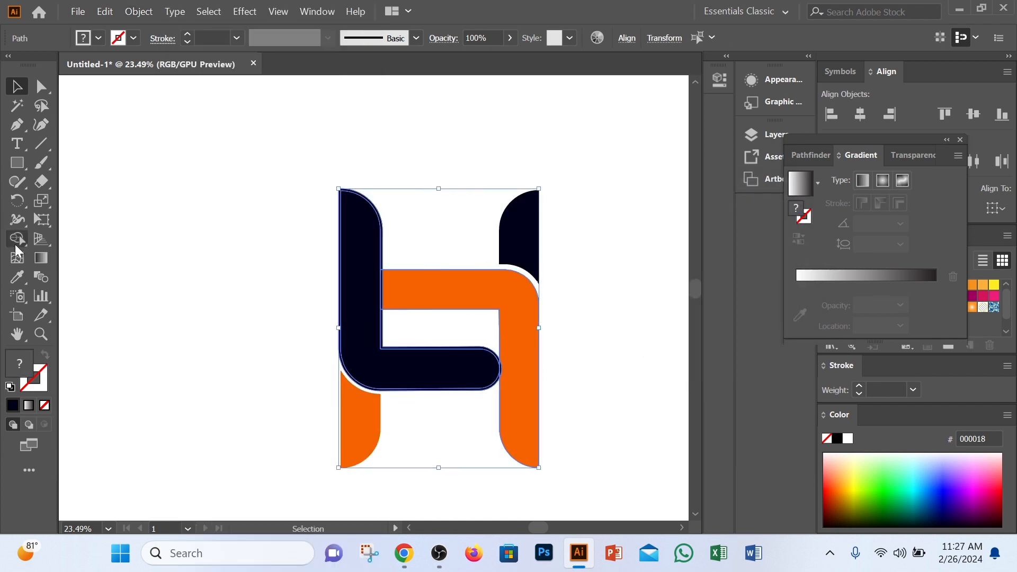
left_click(16, 240)
mouse_move(482, 334)
left_mouse_down()
mouse_move(487, 343)
mouse_move(451, 346)
left_mouse_up()
key("ctrl+z")
key("ctrl+z")
left_click(17, 87)
left_click(136, 216)
key("z")
key("ctrl+z")
key("ctrl+z")
key("ctrl+z")
key("ctrl+z")
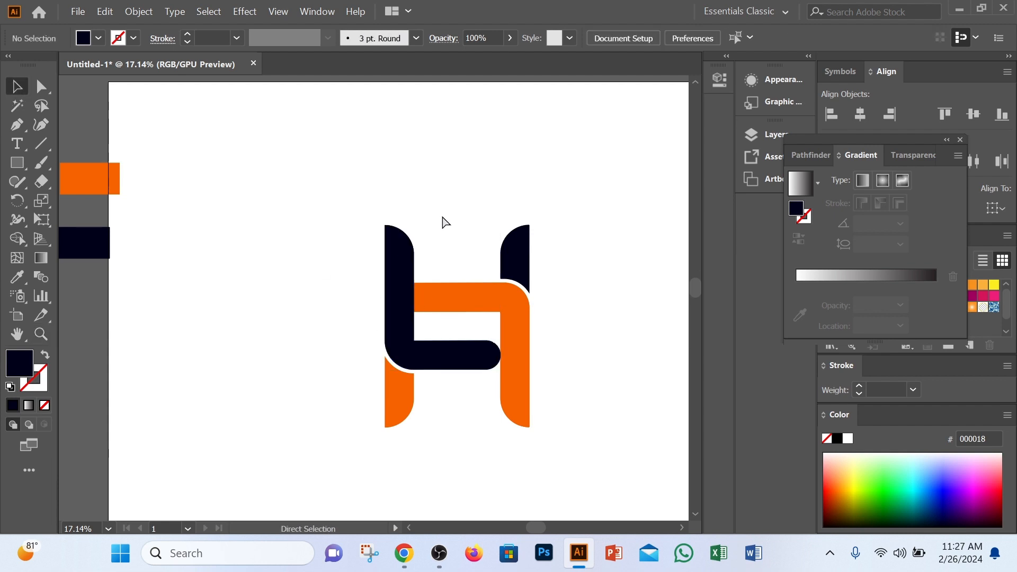
Remove the orange strip between the upper-right navy block and the orange curved corner with Shape Builder
left_click(524, 290)
left_click_drag(452, 220, 503, 347)
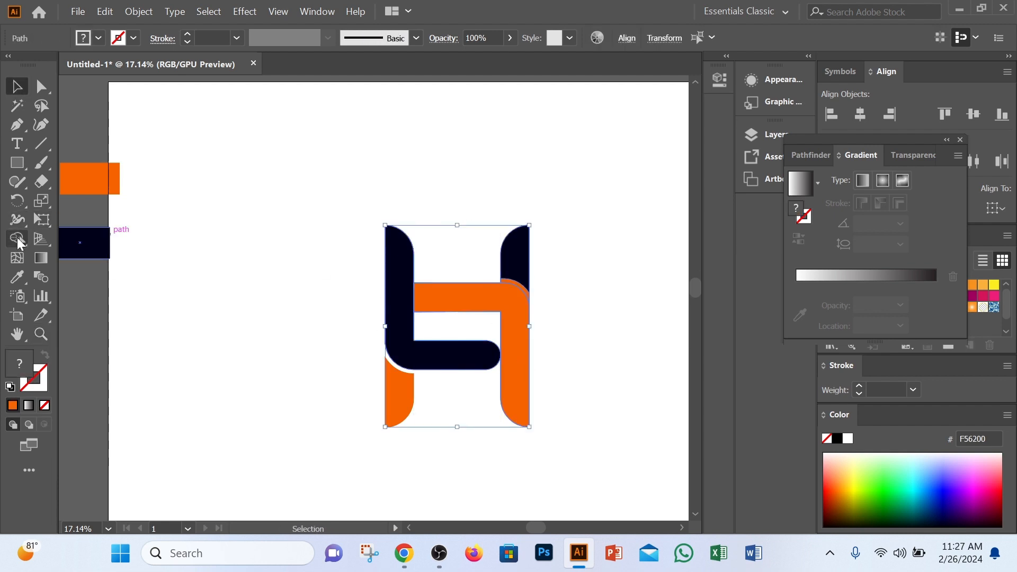
left_click(18, 239)
left_click_drag(552, 311, 518, 286)
left_click(17, 87)
left_click(212, 145)
Round the left end of the orange inverted L's horizontal bar with a 73 px corner radius
left_click(498, 302)
key("a")
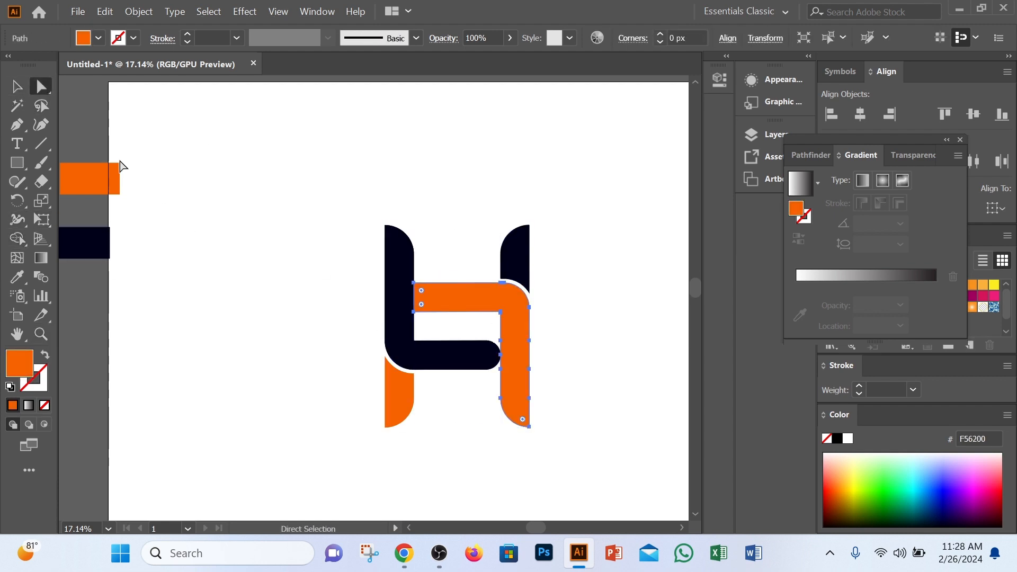
left_click(414, 283)
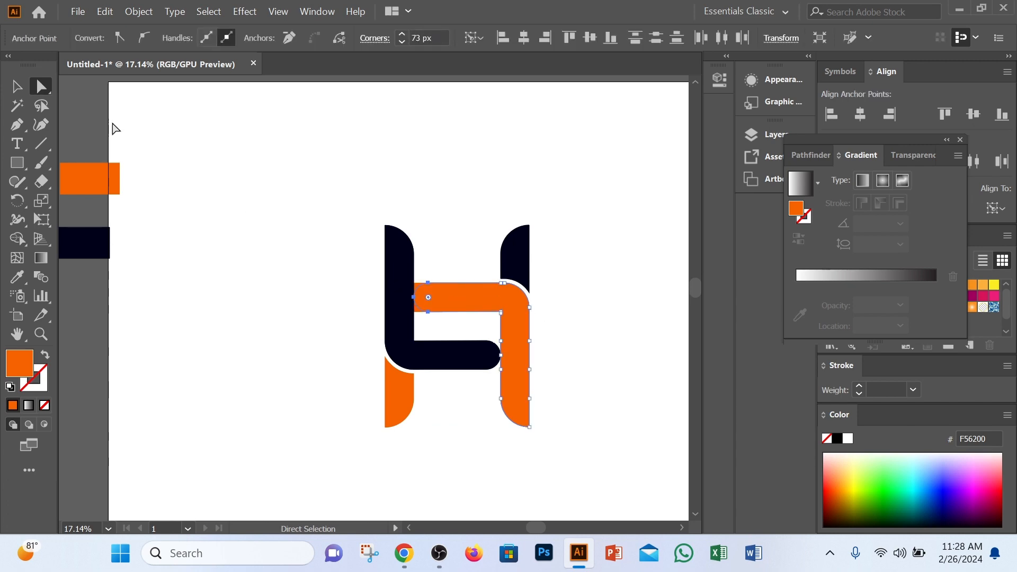
left_click(17, 87)
left_click(240, 192)
Remove the two leftover corner pieces outside the orange bar's rounded left end with Shape Builder
left_click_drag(328, 249, 638, 418)
key("z")
left_click(18, 239)
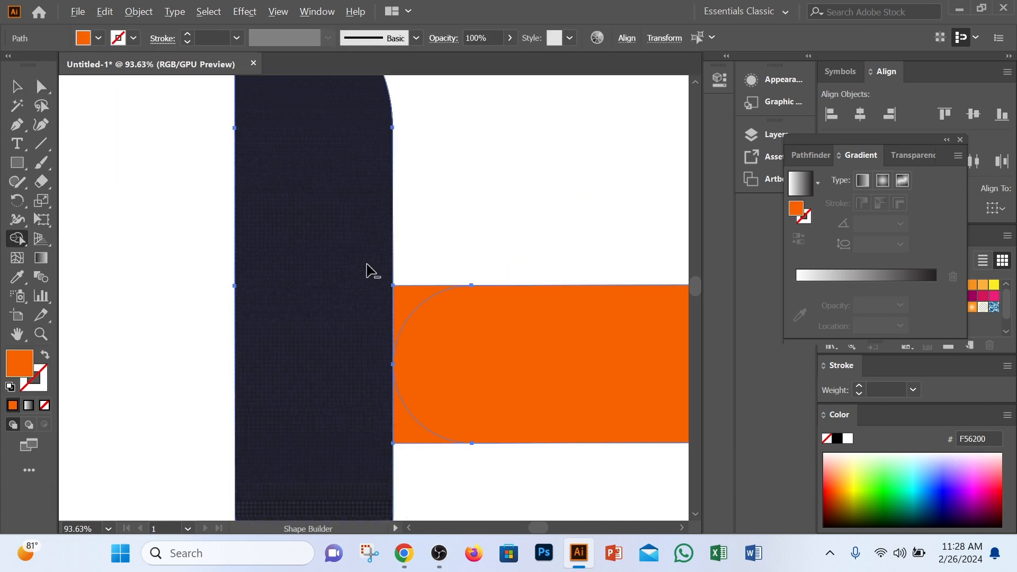
left_click(405, 297, "alt")
left_click(423, 437, "alt")
key("z")
mouse_move(584, 372)
left_mouse_down()
mouse_move(511, 388)
mouse_move(318, 392)
left_mouse_up()
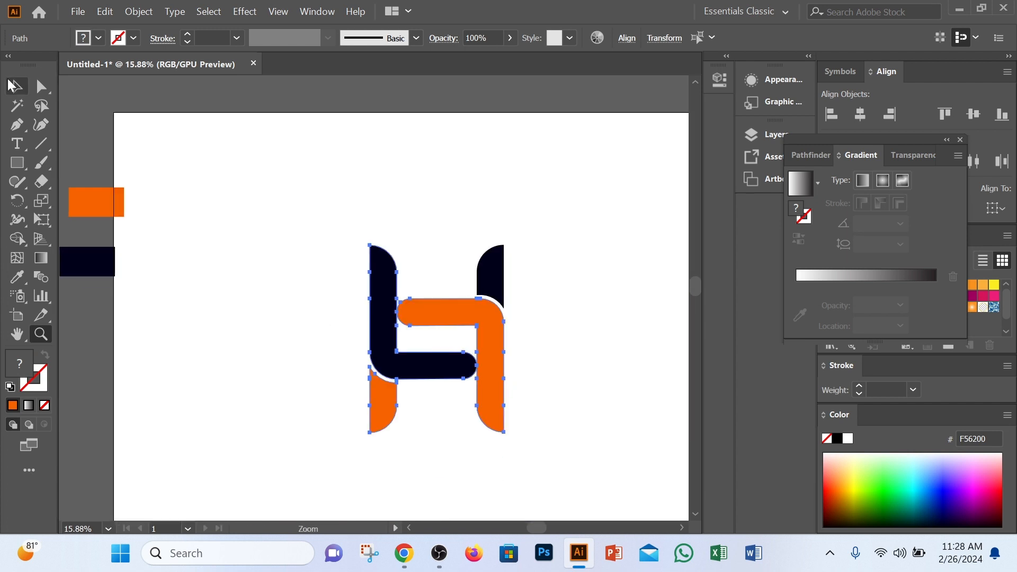
Delete the orange and navy color sample rectangles beside the artboard
left_click(12, 86)
left_click(119, 276)
left_click_drag(120, 278, 87, 199)
key("Delete")
Move the orange inverted L aside to check for leftover pieces beneath it, and undo the move
key("z")
left_click_drag(437, 364, 371, 415)
left_click(18, 89)
left_click_drag(454, 289, 601, 357)
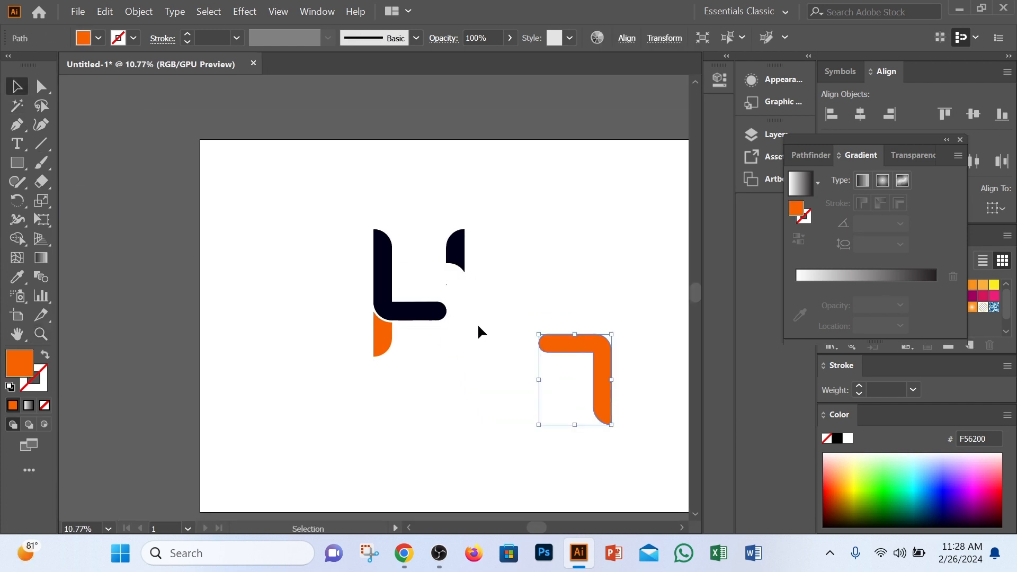
key("ctrl+z")
left_click(478, 324)
left_click(444, 281)
left_click(476, 291)
Try shifting the stray sliver at the orange inverted L's inner corner, and undo the changes
key("z")
left_click_drag(450, 282, 483, 349)
left_click(17, 87)
left_click_drag(408, 223, 410, 206)
key("ctrl+z")
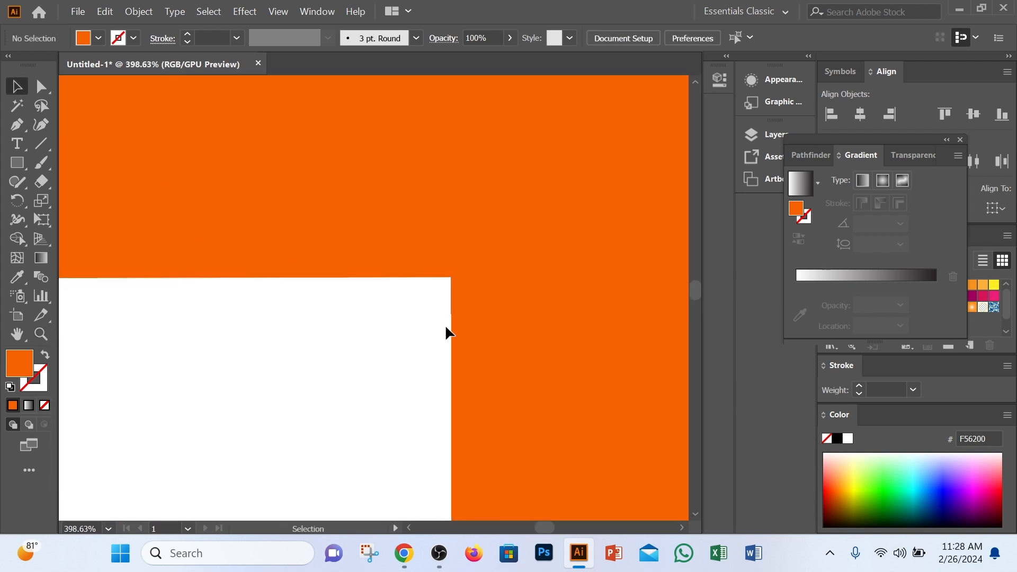
left_click_drag(449, 312, 422, 313)
key("ctrl+z")
key("ctrl+z")
key("ctrl+z")
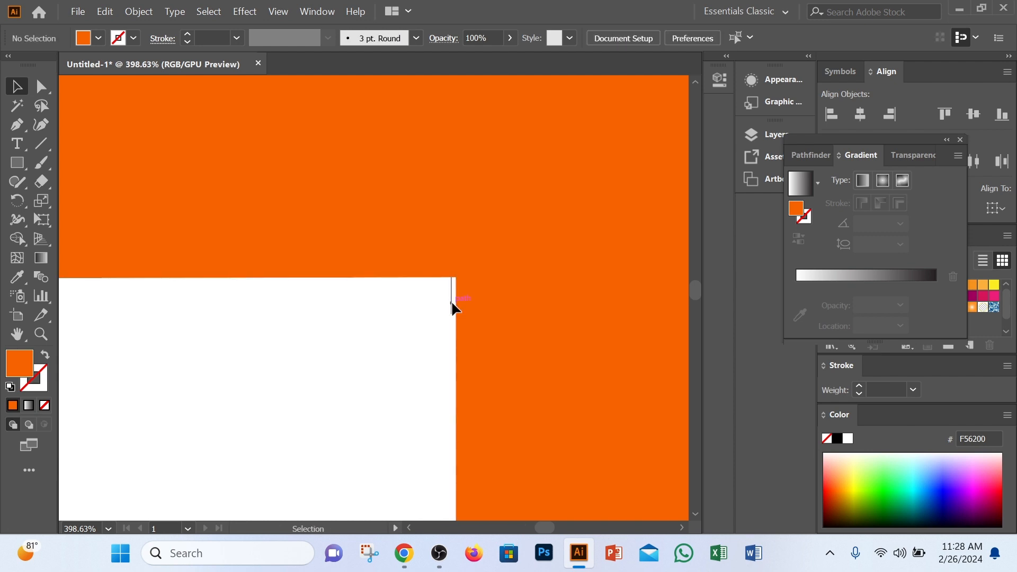
Delete the stray sliver at the orange inverted L's inner corner and nudge the orange shape left
left_click(451, 304)
key("Delete")
left_click(527, 340)
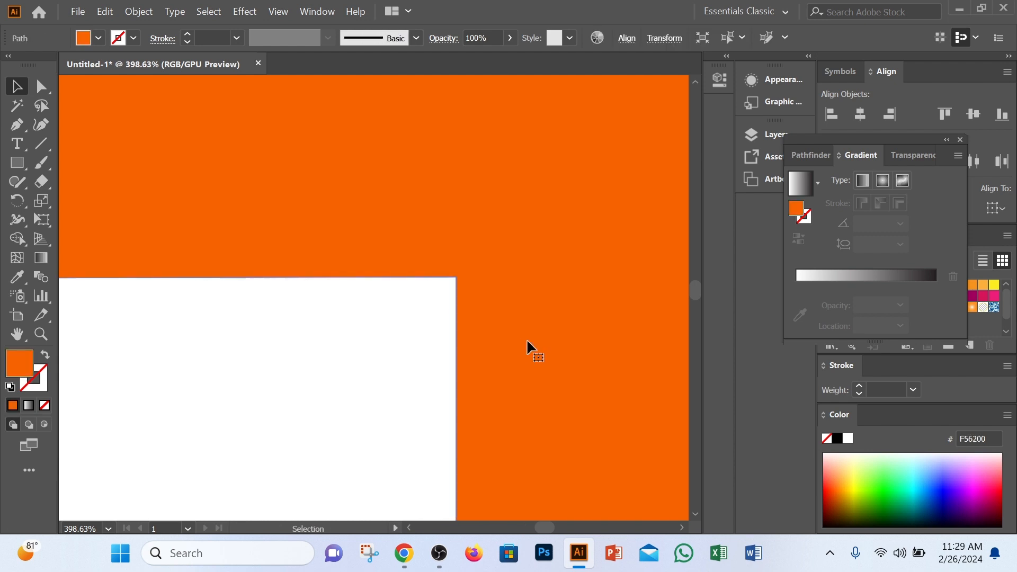
key("Left")
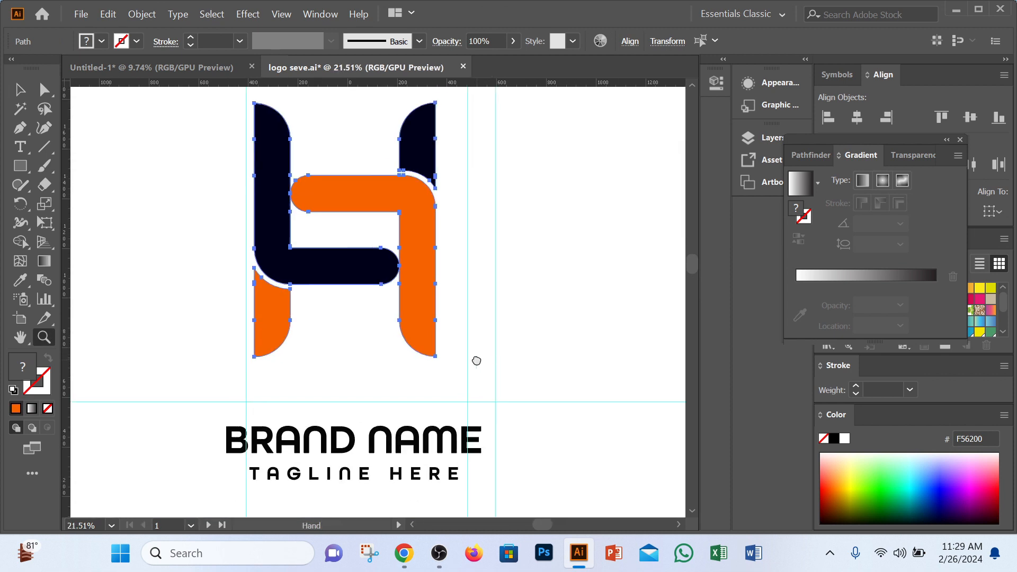
Group the H mark's pieces in logo seve.ai, scale the mark down slightly and place it above the BRAND NAME text
right_click(402, 225)
left_click(416, 291)
left_click_drag(413, 285, 427, 329)
left_click_drag(450, 402, 443, 392)
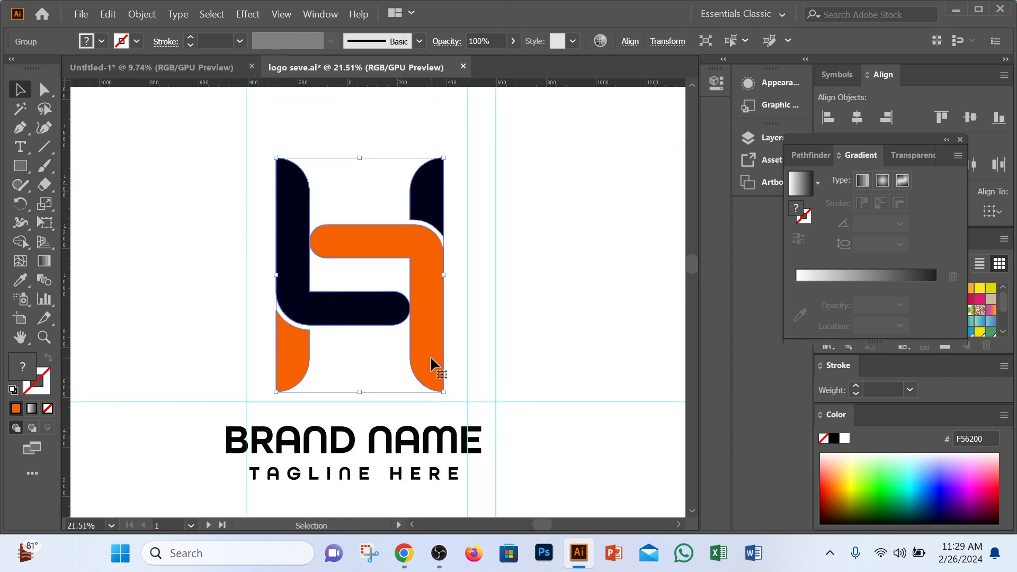
left_click_drag(423, 341, 422, 370)
Center the H mark horizontally with the BRAND NAME and TAGLINE HERE text and group them together
left_click(405, 447, "shift")
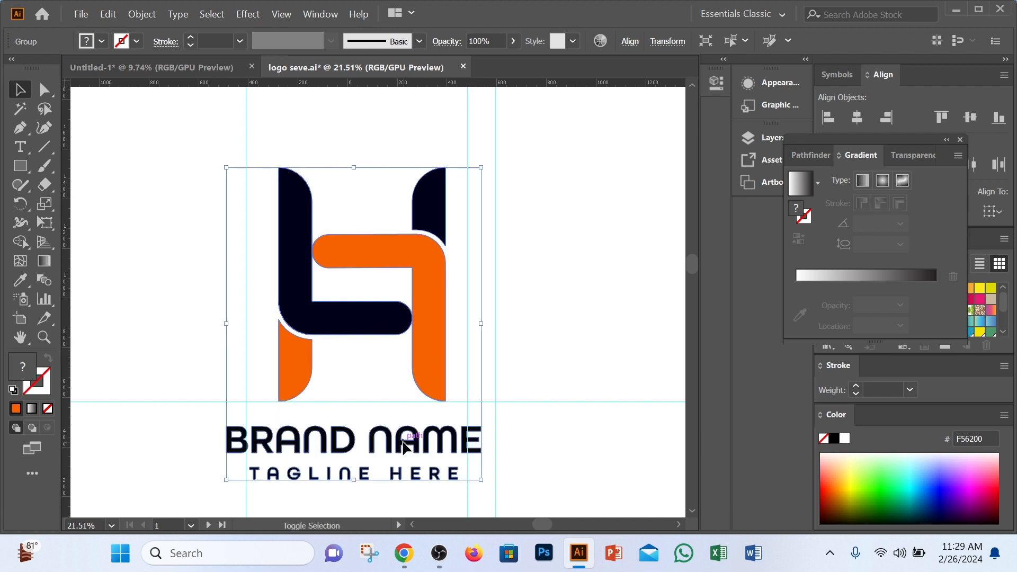
left_click(856, 117)
right_click(291, 340)
left_click(336, 187)
Replace the old H mark in Untitled-1 with the grouped logo and text from logo seve.ai
key("ctrl+space")
left_click_drag(484, 251, 284, 346)
left_click_drag(432, 255, 488, 226)
left_click_drag(421, 336, 392, 402)
key("Delete")
left_click_drag(400, 299, 547, 392)
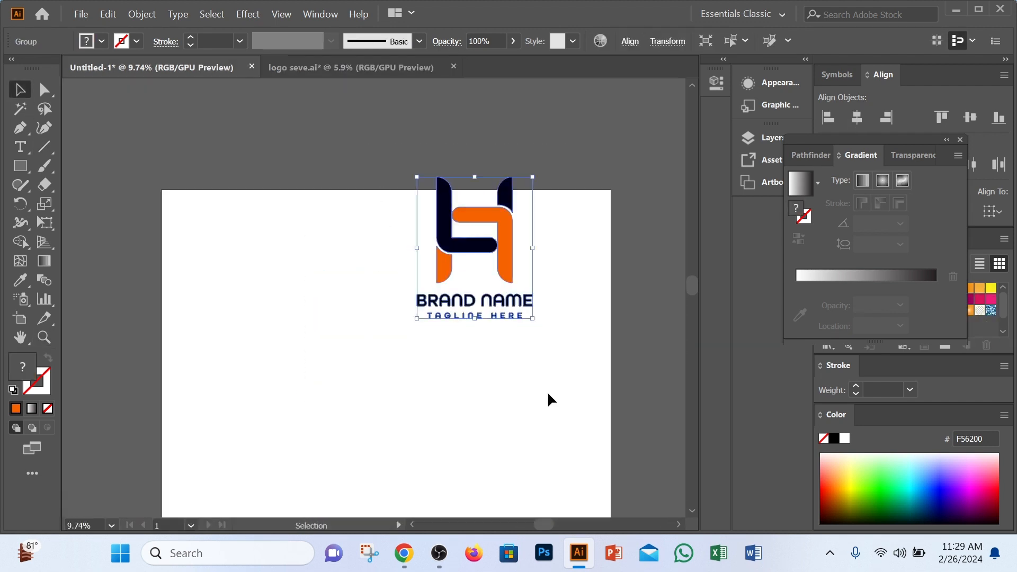
Align the complete logo to the artboard's horizontal and vertical center
right_click(547, 392)
left_click(590, 221)
left_click(389, 139)
left_click(479, 215)
left_click(991, 211)
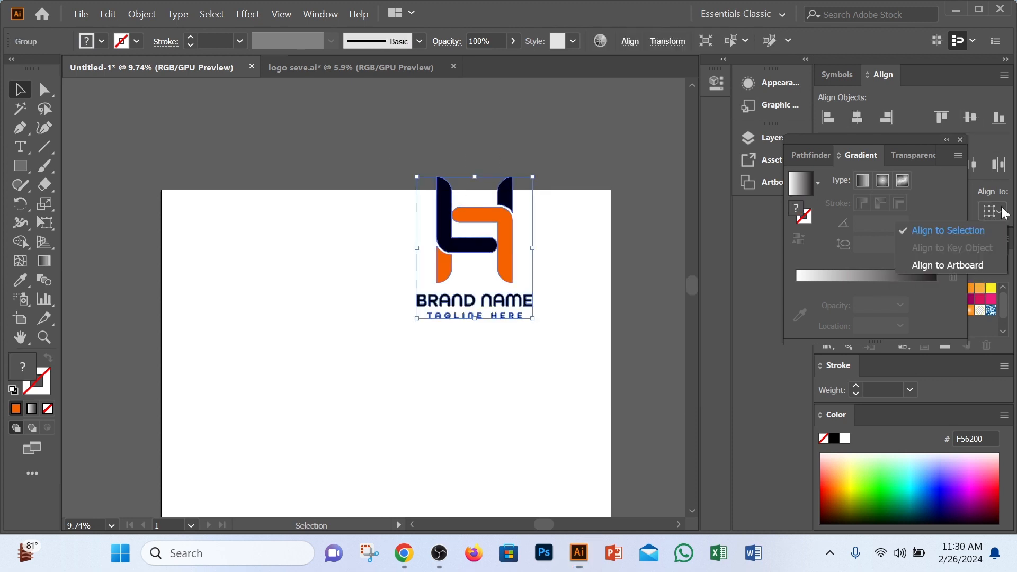
left_click(948, 265)
left_click(856, 117)
left_click(970, 117)
left_click(530, 171)
scroll(530, 171, "down", 1)
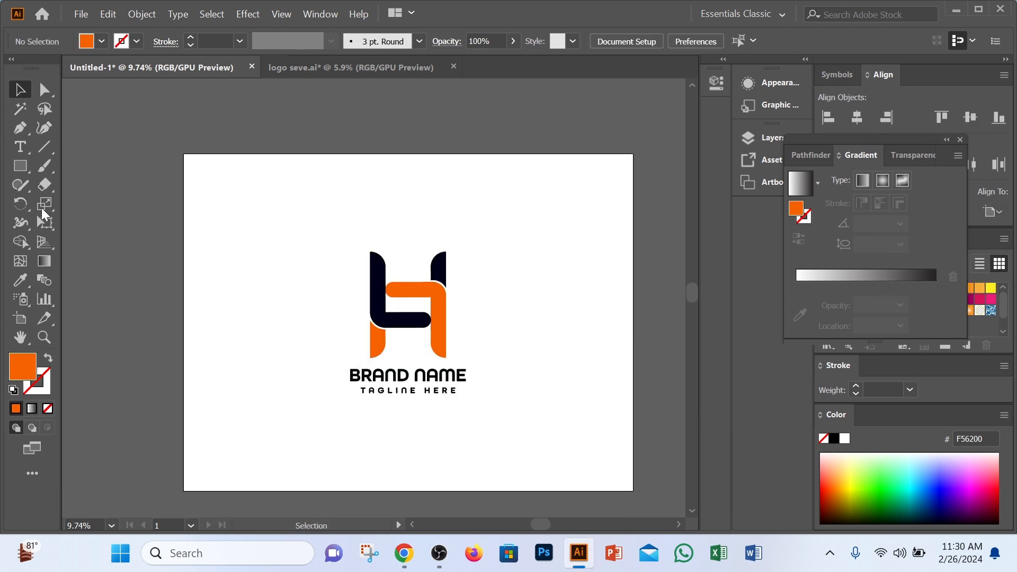
key("m")
left_click(334, 307)
left_click(546, 303)
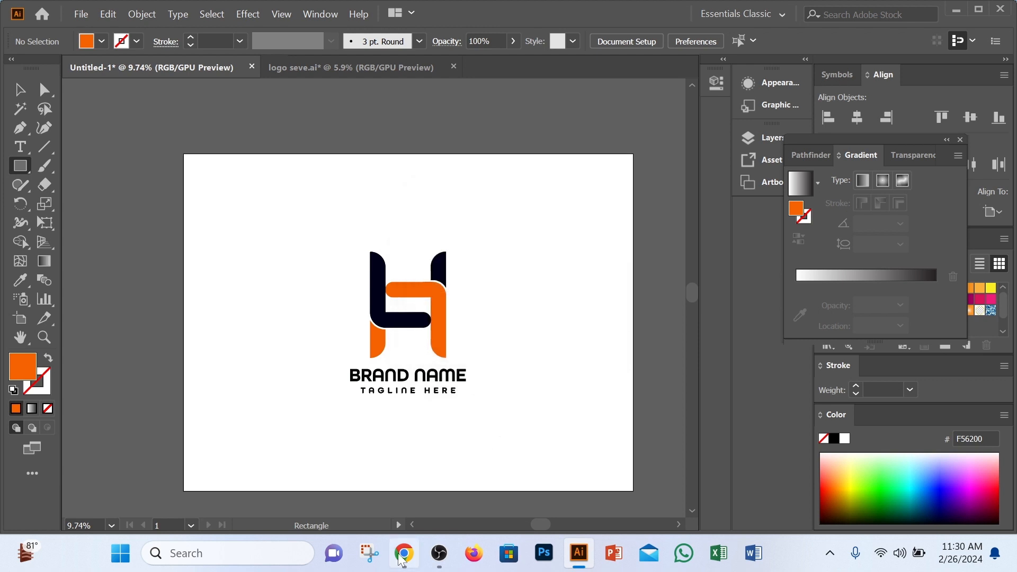
scroll(475, 365, "up", 10)
scroll(543, 263, "down", 8)
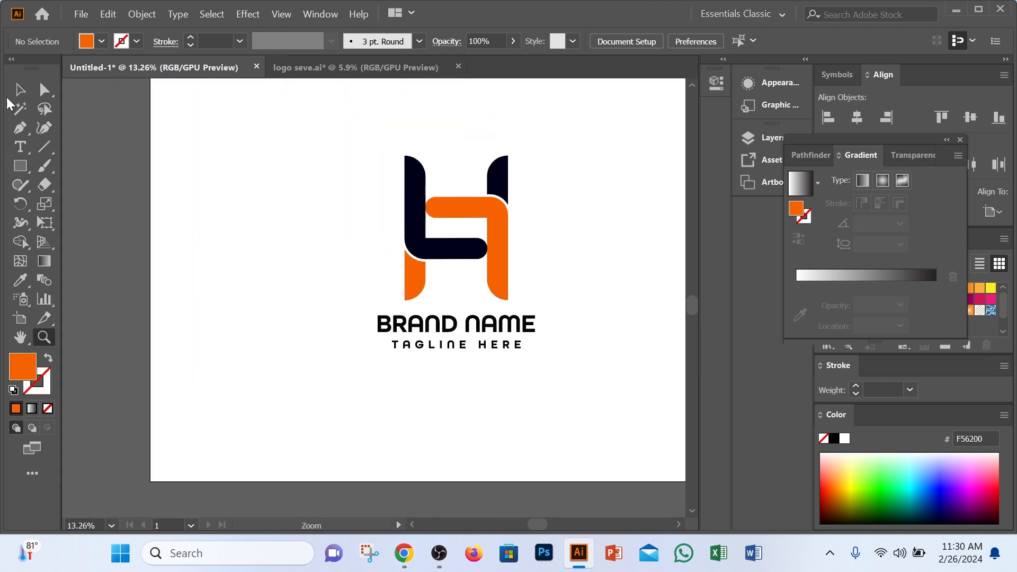
Ungroup the logo from its text and ungroup the H mark into separate pieces
right_click(514, 245)
left_click(553, 381)
left_click(541, 249)
left_click_drag(500, 245, 646, 239)
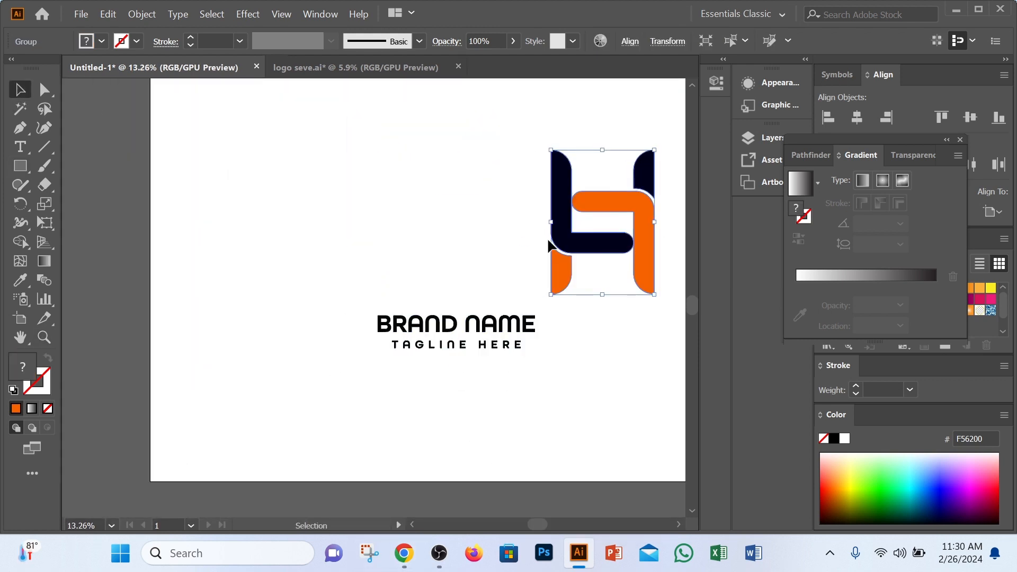
key("ctrl+z")
right_click(544, 239)
left_click(592, 377)
left_click(610, 249)
Move the orange and navy pieces apart to check for leftovers, and undo the moves
left_click_drag(498, 230, 594, 246)
left_click_drag(497, 173, 563, 134)
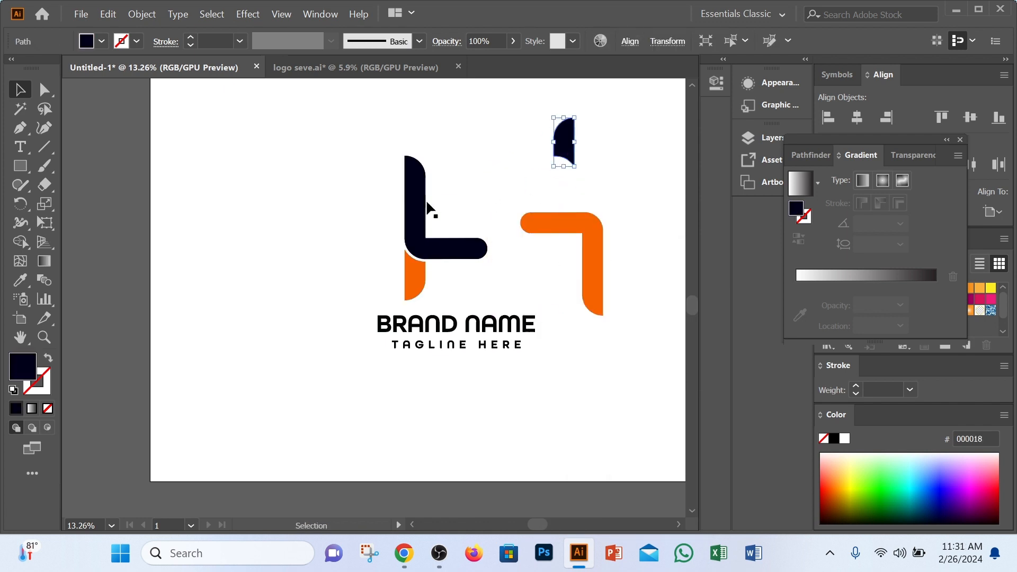
left_click_drag(417, 204, 284, 163)
left_click_drag(418, 205, 338, 209)
key("ctrl+z")
key("ctrl+z")
key("ctrl+z")
key("ctrl+z")
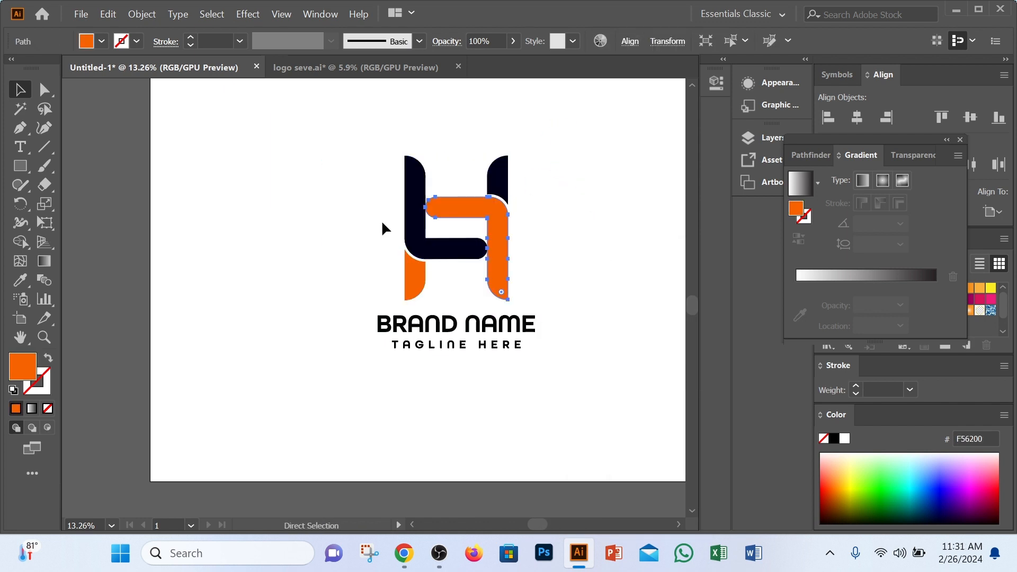
Move the H mark's pieces aside together and delete the duplicate navy L left behind
left_click(382, 225)
left_click(419, 220)
left_click(418, 279, "shift")
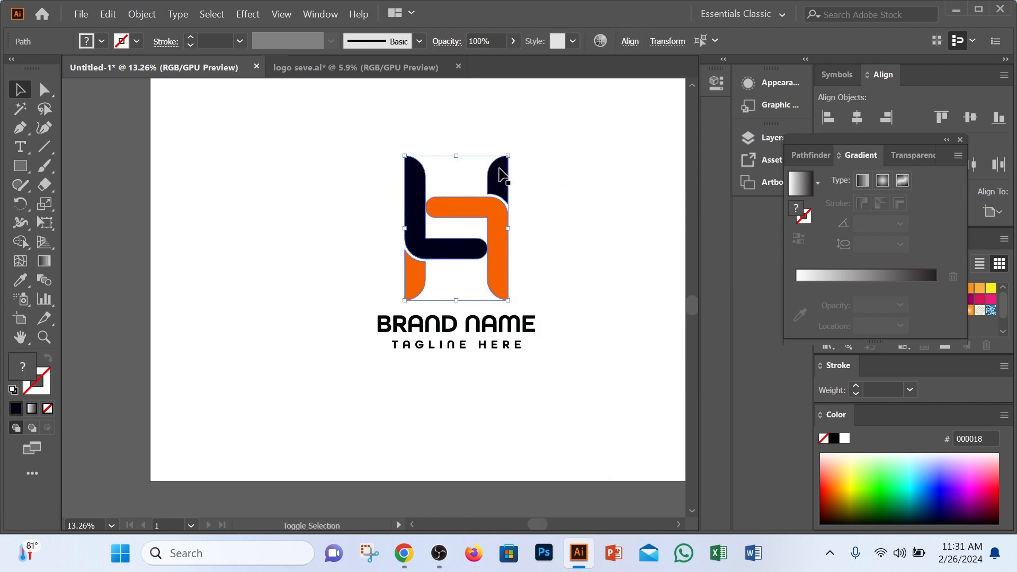
left_click_drag(500, 173, 640, 205)
left_click_drag(440, 213, 358, 219)
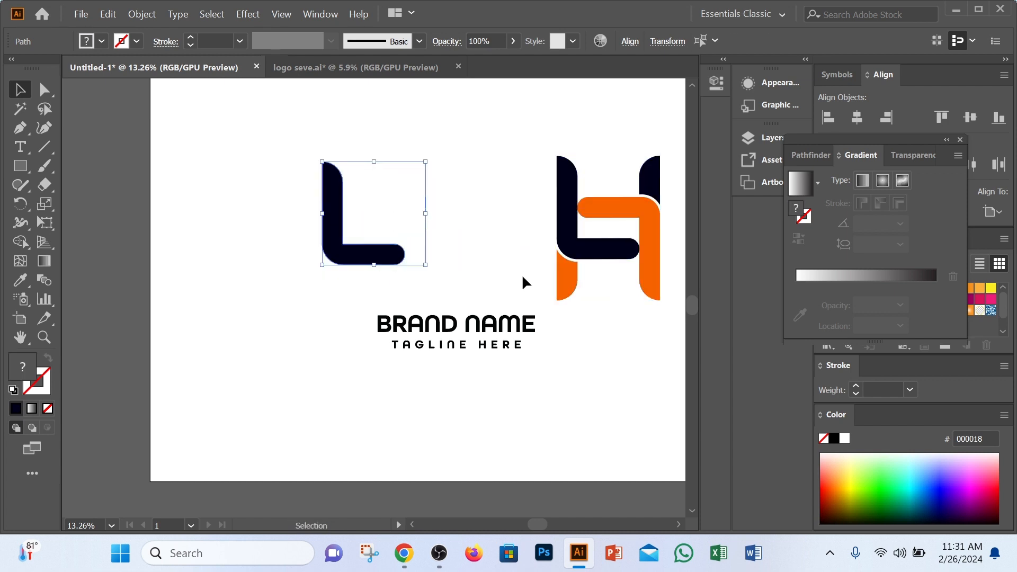
key("Delete")
Undo the H mark's move and the trial deletion, restoring the mark above the brand text
left_click_drag(501, 120, 669, 267)
right_click(609, 248)
left_click(658, 291)
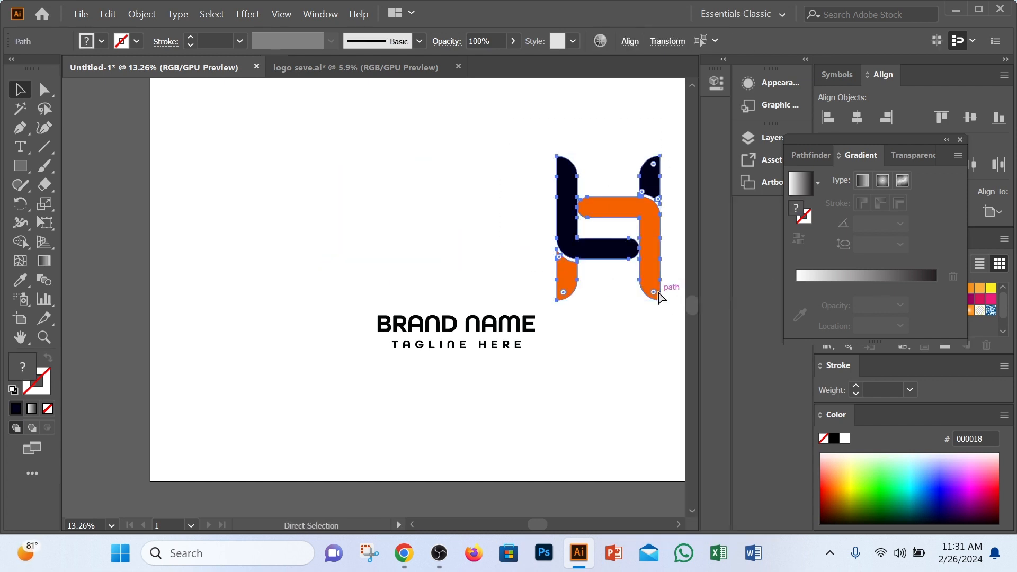
key("ctrl+z")
key("ctrl+z")
key("ctrl+z")
left_click(619, 258)
left_click_drag(423, 223, 497, 201)
key("Delete")
key("ctrl+z")
Delete the stray orange sliver beside the navy L's right edge and nudge the navy L right twice toward the orange bar
left_click(450, 159)
left_click(417, 188)
left_click(20, 89)
left_click(441, 194)
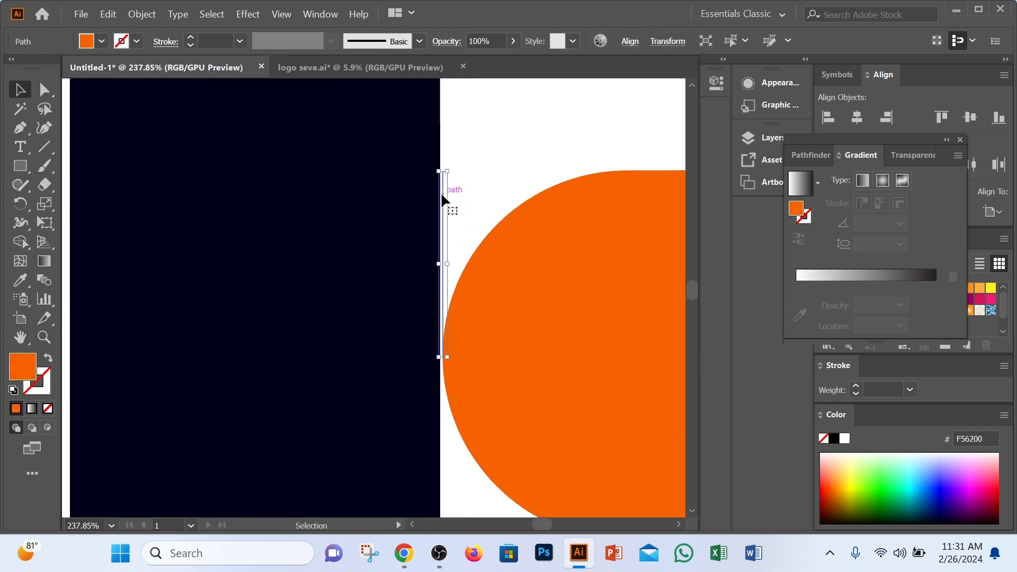
key("Delete")
left_click(401, 223)
key("Right")
key("Right")
Move the orange inverted L away from the mark to check for remaining stray pieces, and undo the move
key("ctrl+space")
left_click_drag(467, 340, 415, 296)
left_click_drag(219, 233, 491, 343)
right_click(464, 317)
left_click(450, 330)
left_click_drag(455, 305, 530, 358)
key("ctrl+z")
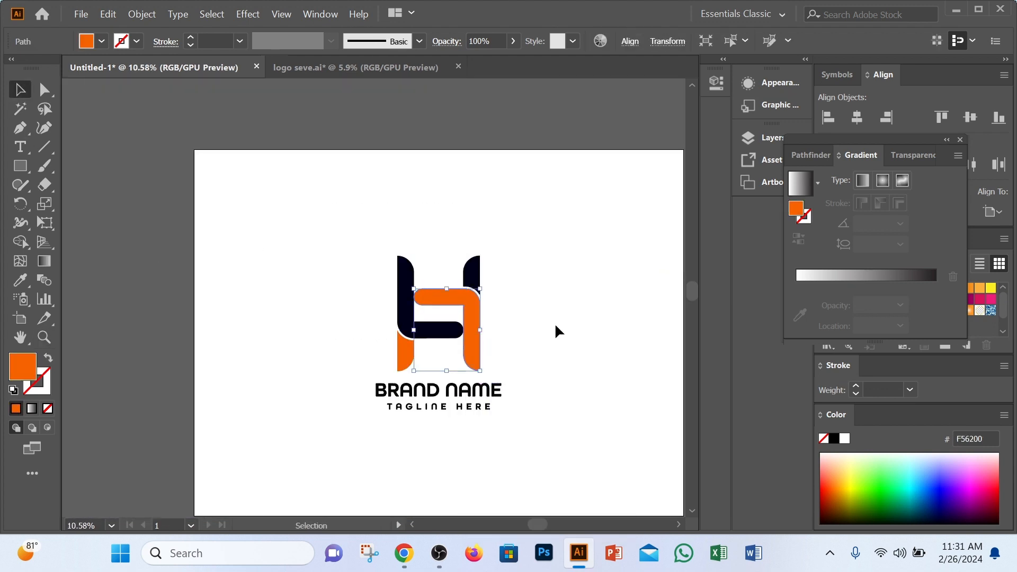
left_click(554, 322)
Ungroup the BRAND NAME and TAGLINE HERE lettering
right_click(464, 393)
left_click(512, 242)
left_click(546, 370)
Draw a 4000 px wide rectangle matching the artboard's size and fill it with the artboard's white
key("ctrl+0")
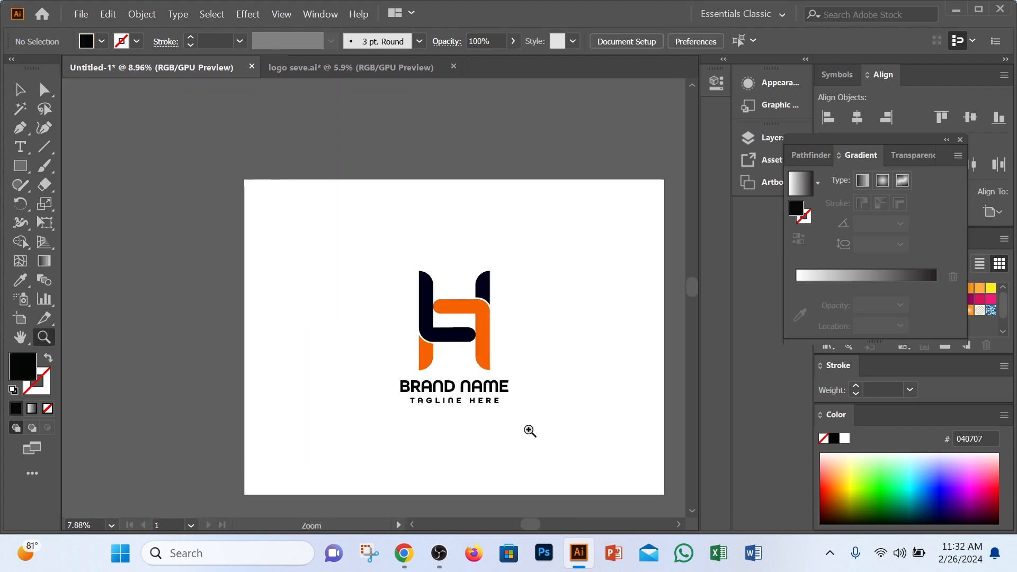
left_click(20, 166)
left_click(439, 273)
type("4000")
key("Tab")
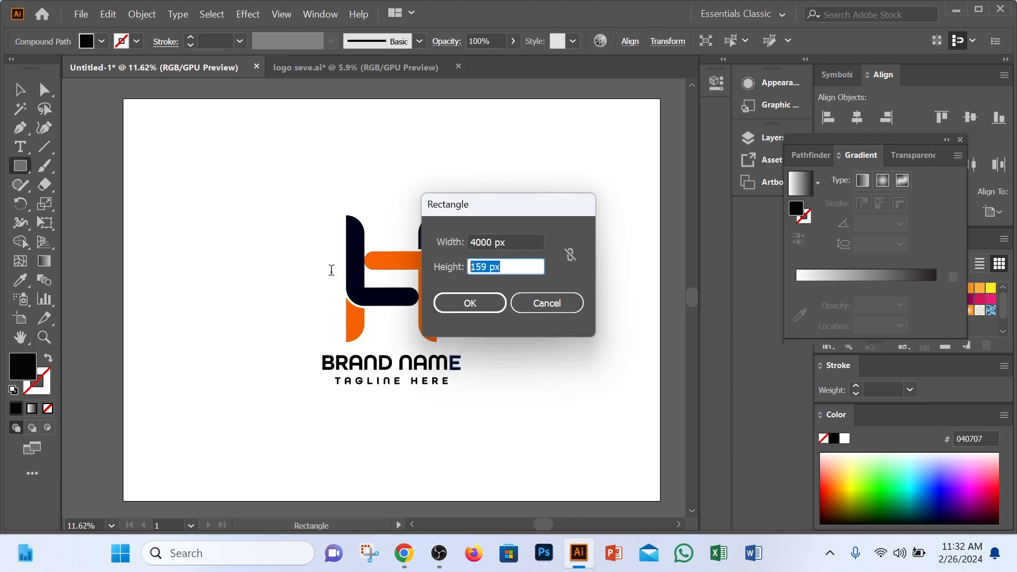
key("Return")
key("i")
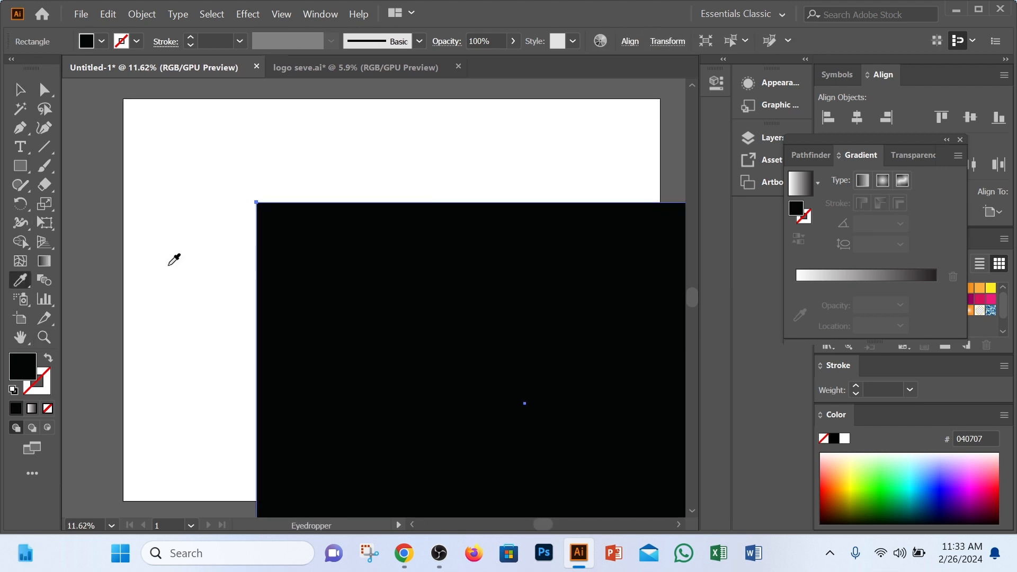
left_click(172, 259)
Send the white rectangle to the back behind the logo and center it horizontally on the artboard
key("v")
right_click(342, 249)
mouse_move(403, 449)
left_click(636, 505)
left_click(857, 117)
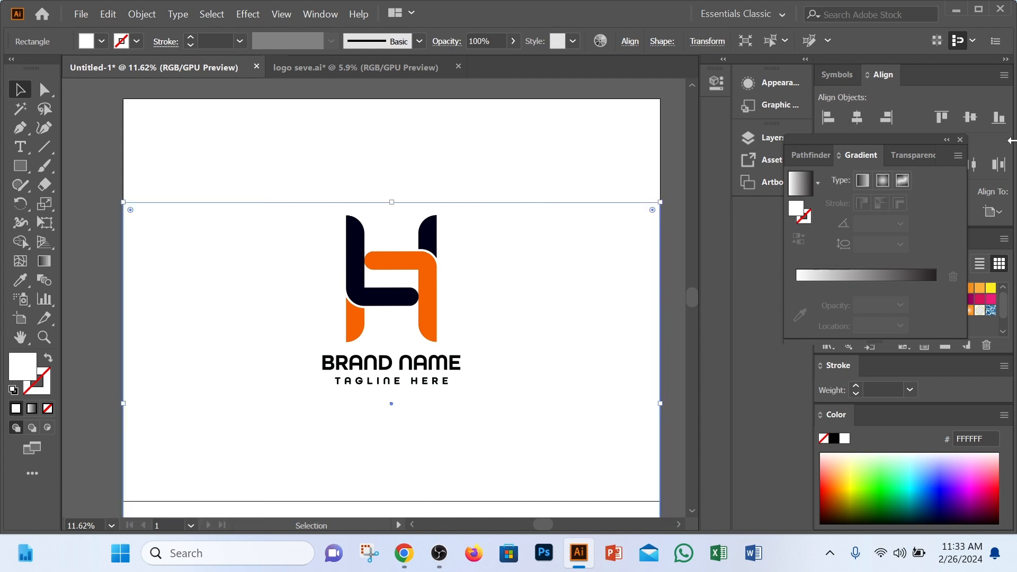